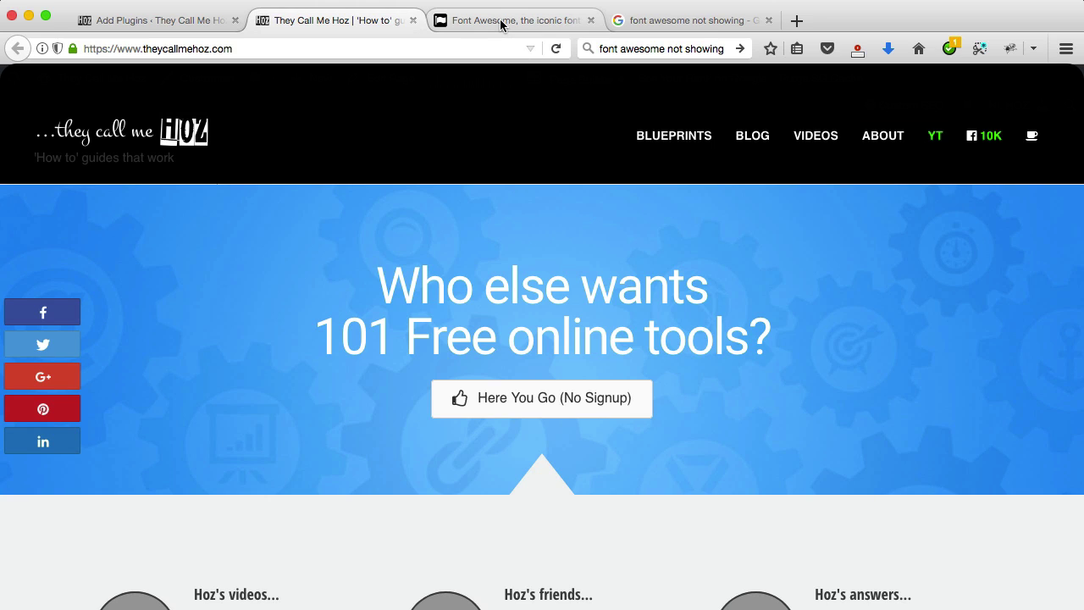
# Step: View the homepage's page source and search it for 'awesome'
pyautogui.rightClick(353, 244)
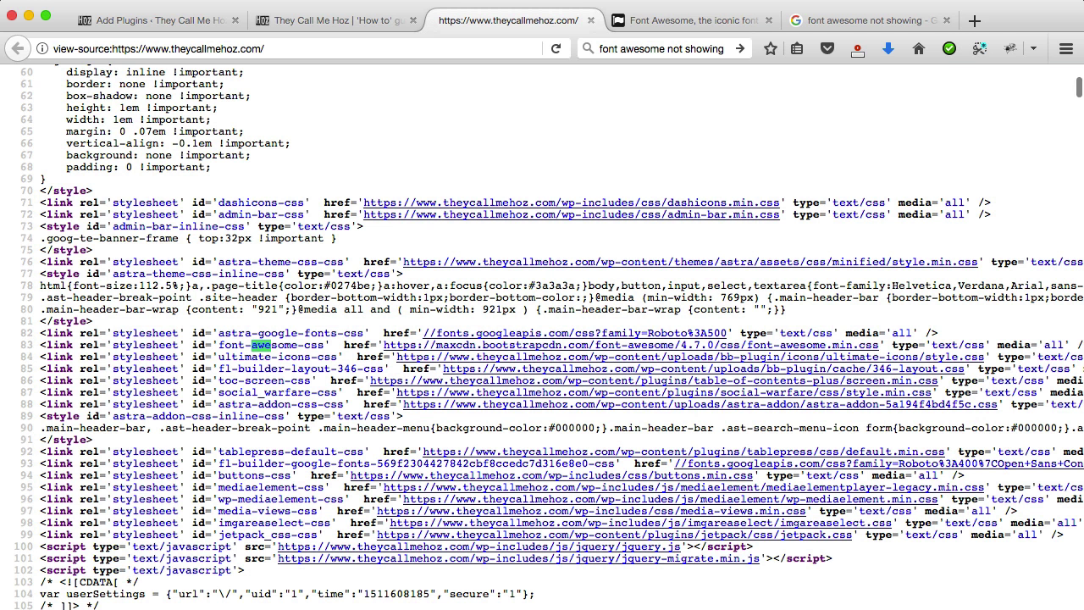
pyautogui.write('ome')
pyautogui.press('BackSpace')
pyautogui.press('BackSpace')
pyautogui.press('BackSpace')
pyautogui.press('BackSpace')
pyautogui.write('some')
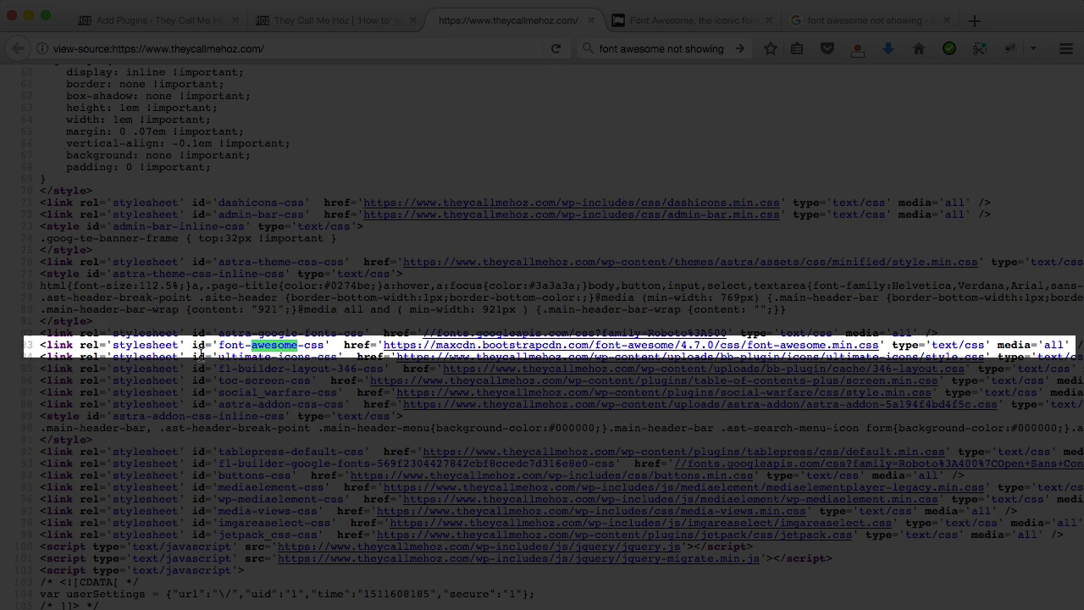
pyautogui.press('Escape')
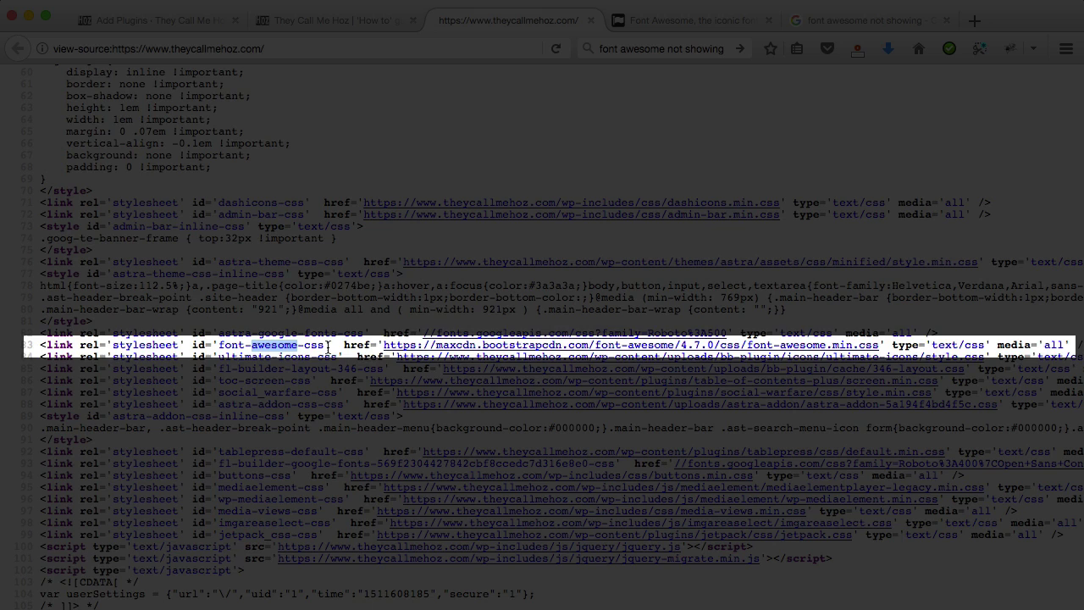
# Step: Highlight the font-awesome-css stylesheet address for Font Awesome 4.7.0 on line 83
pyautogui.moveTo(342, 346); pyautogui.dragTo(52, 343)
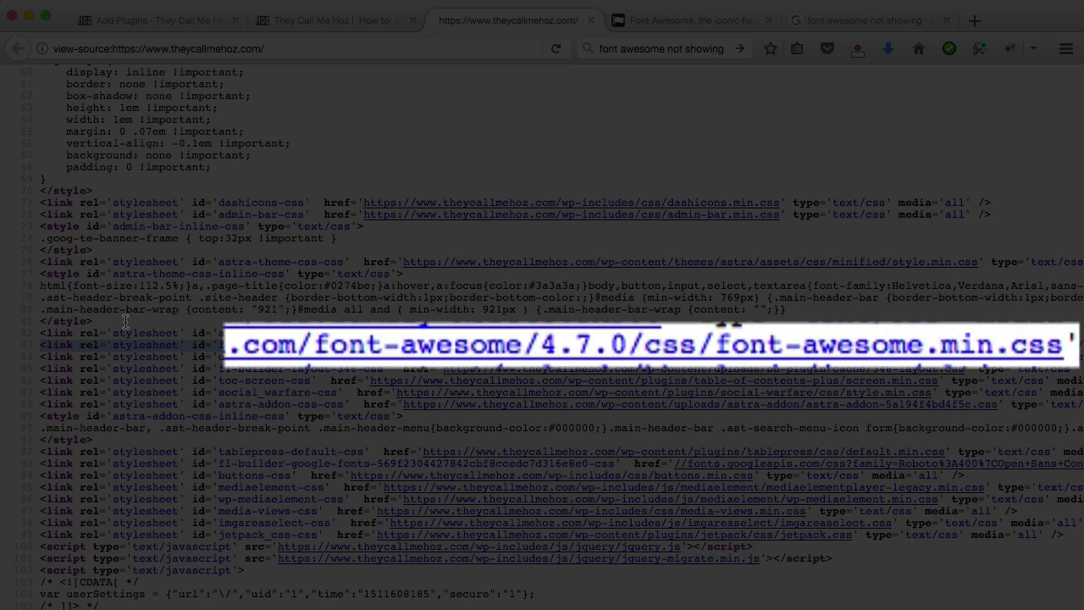
pyautogui.click(385, 345)
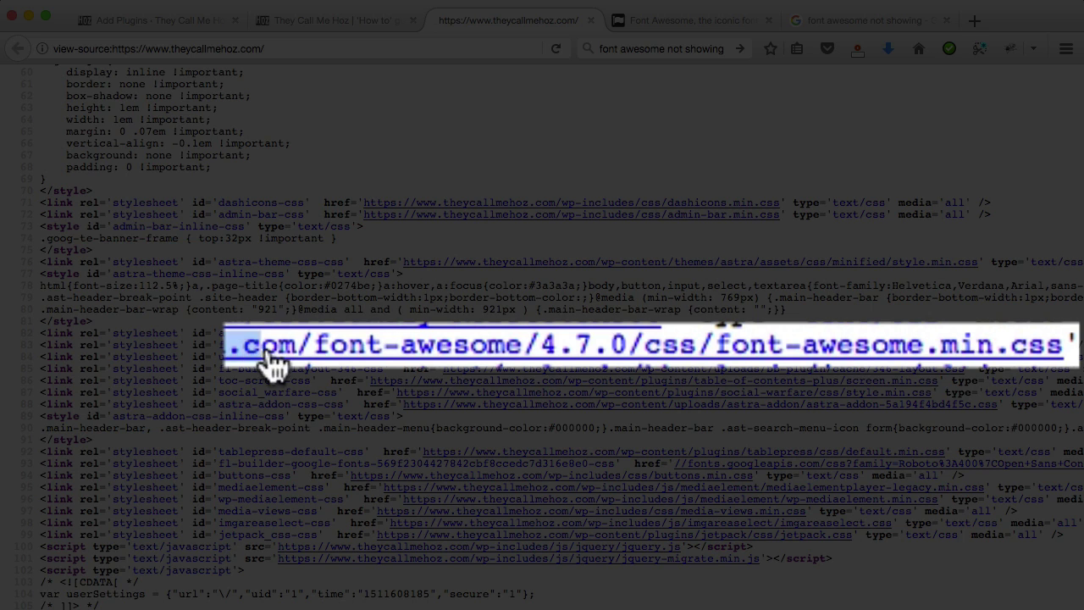
pyautogui.moveTo(270, 364); pyautogui.dragTo(1062, 360)
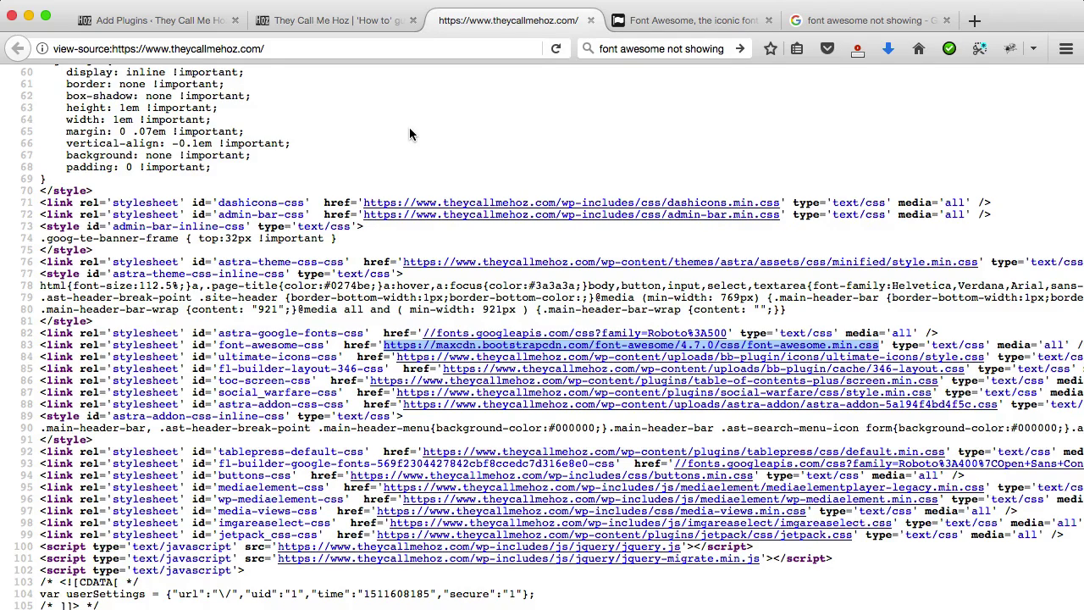
# Step: Search the Add Plugins directory for 'font awesome'
pyautogui.click(131, 20)
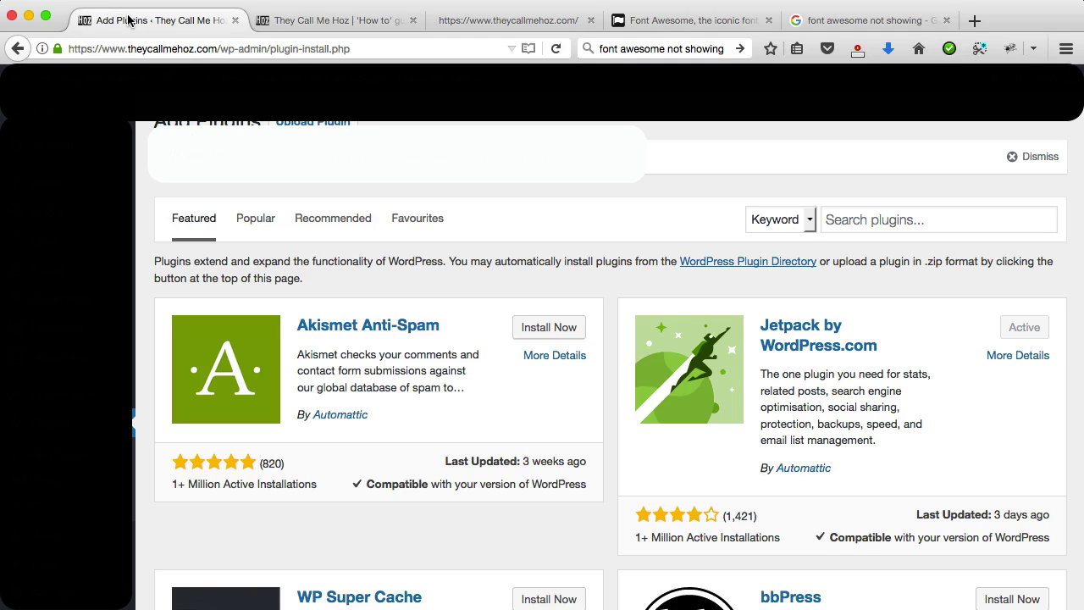
pyautogui.click(852, 222)
pyautogui.press('Return')
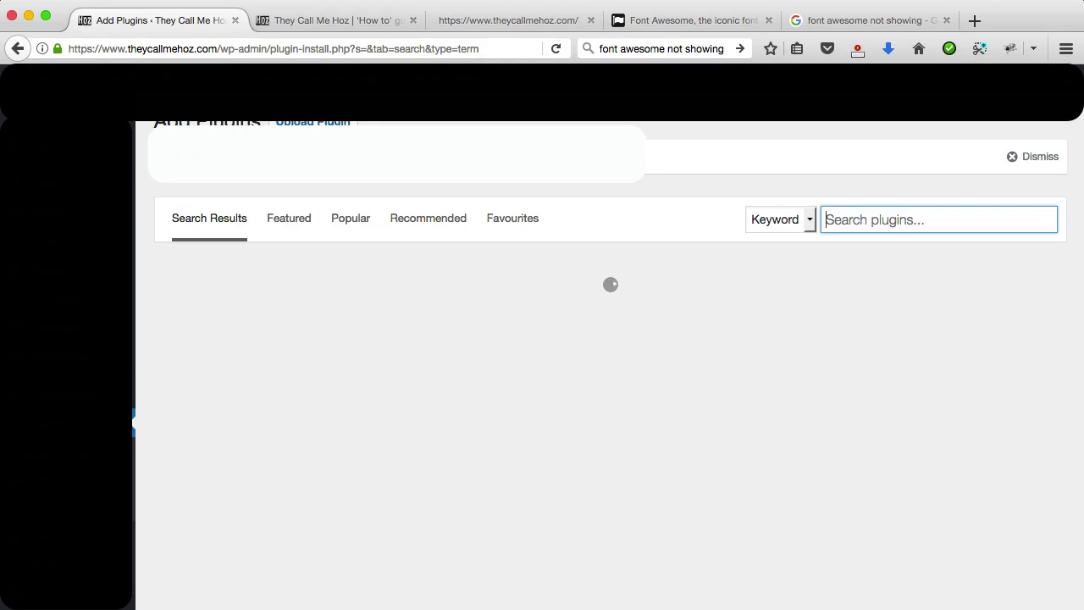
pyautogui.write('font awesome')
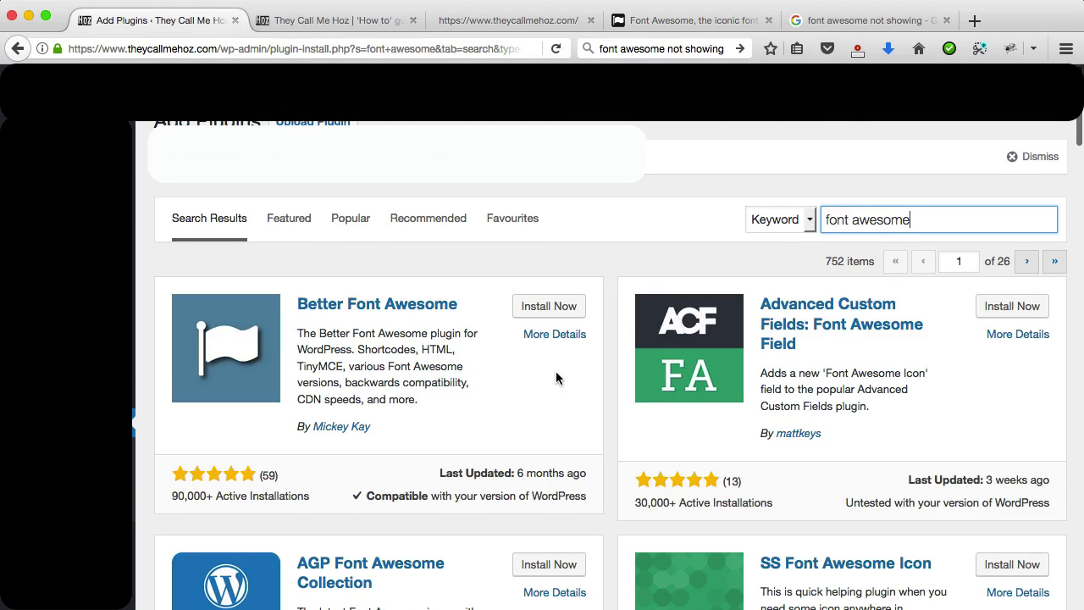
# Step: Scroll through the 752 results, noting Shortcodes Ultimate's 700,000 installs, then return to Better Font Awesome at top
pyautogui.scroll(-5, 557, 377)
pyautogui.scroll(-4, 556, 377)
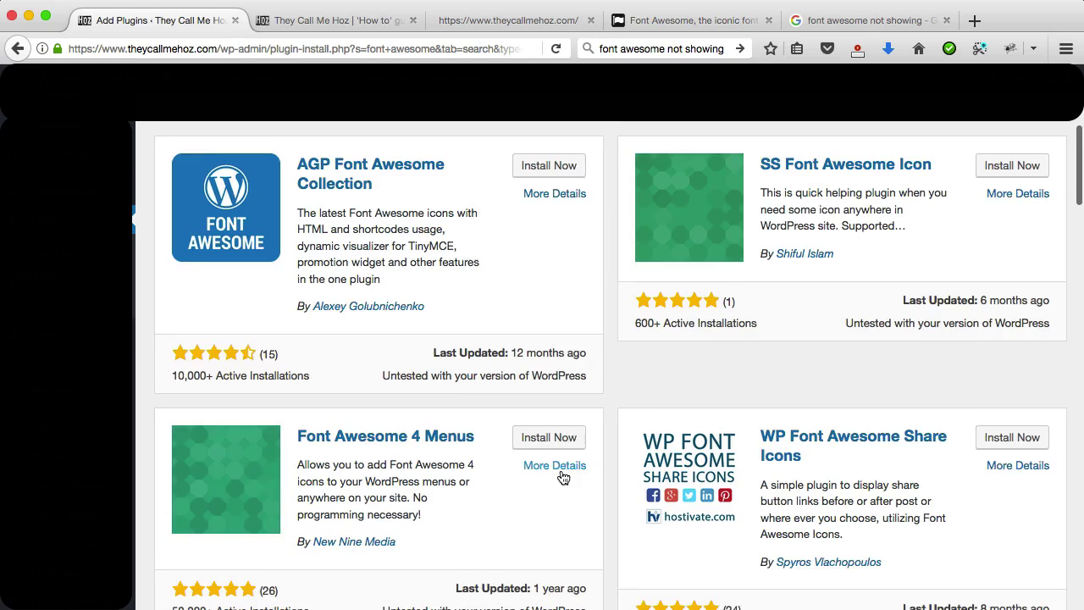
pyautogui.scroll(-6, 562, 476)
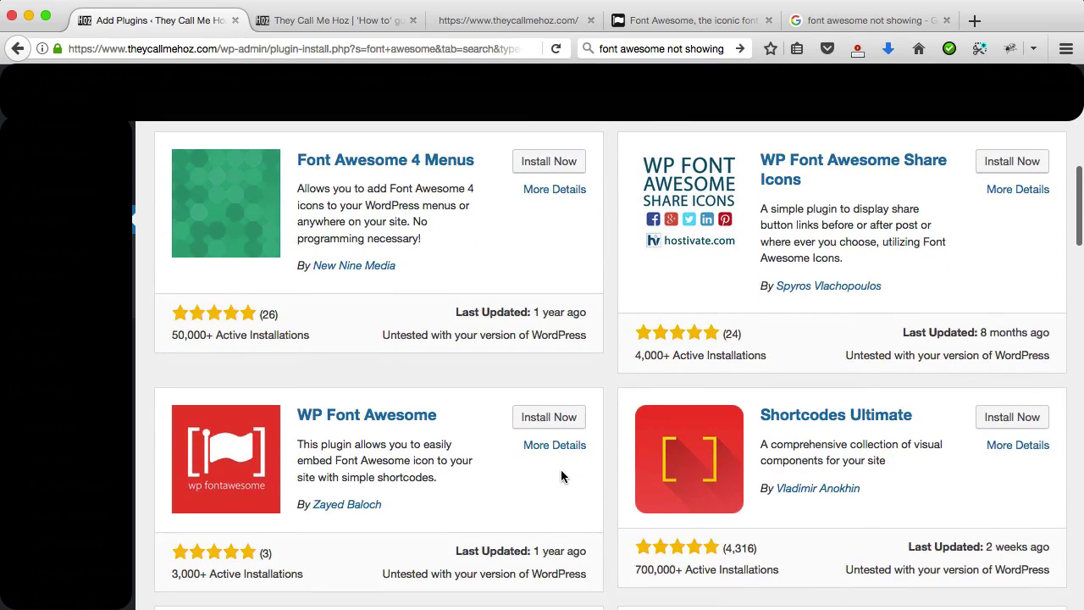
pyautogui.scroll(-2, 560, 476)
pyautogui.scroll(-1, 560, 477)
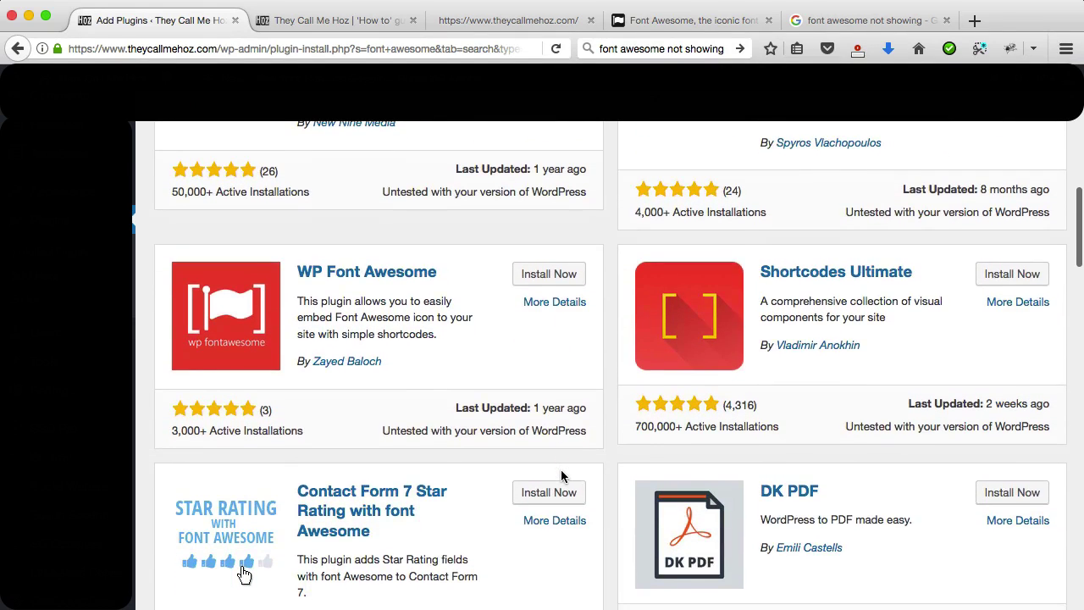
pyautogui.scroll(-1, 561, 477)
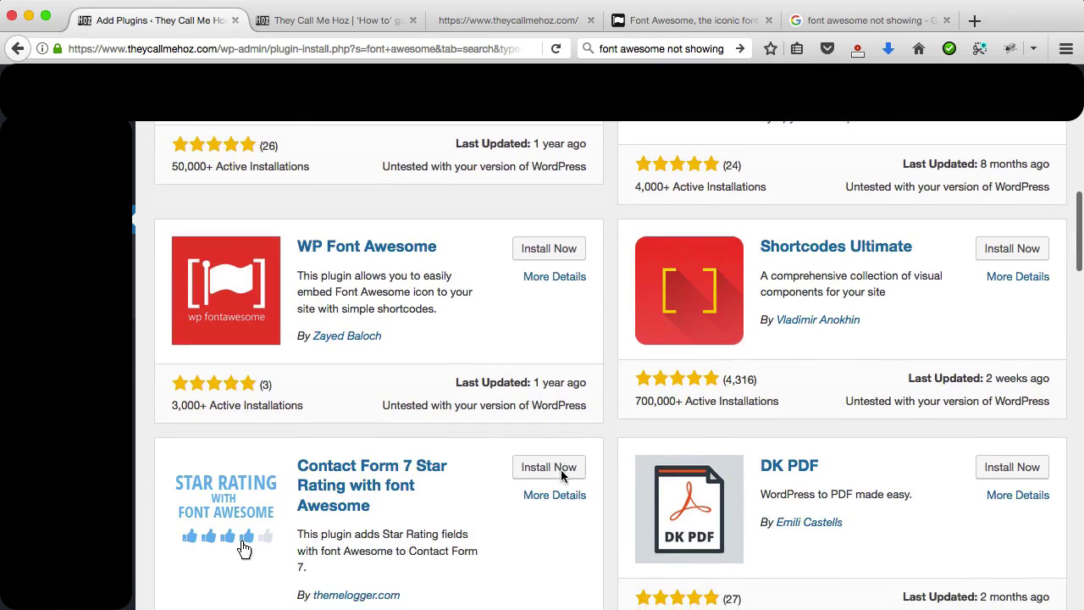
pyautogui.scroll(-3, 561, 477)
pyautogui.scroll(-4, 757, 437)
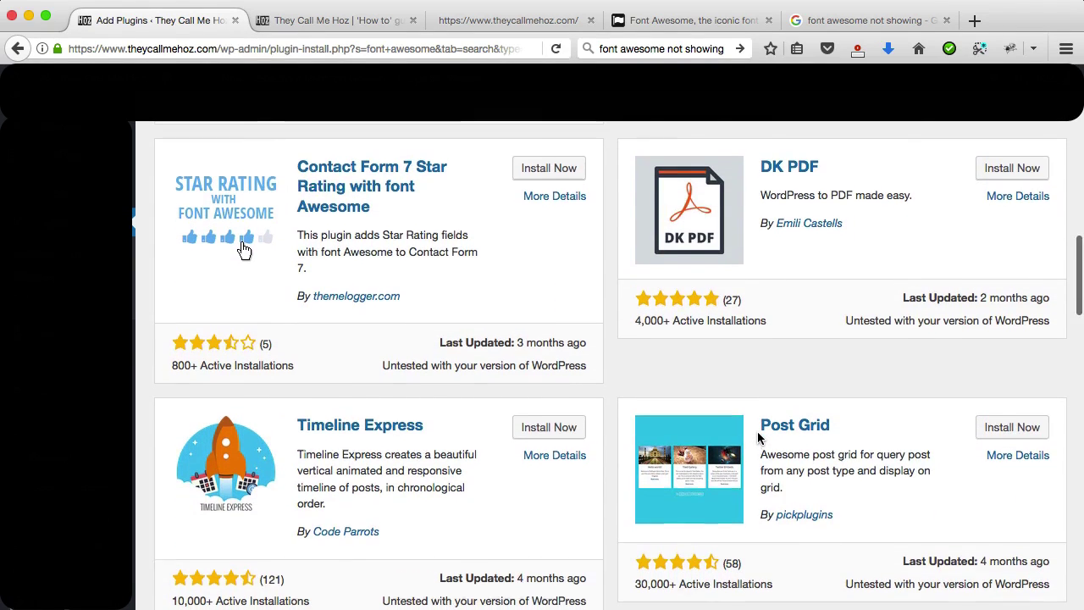
pyautogui.scroll(6, 758, 438)
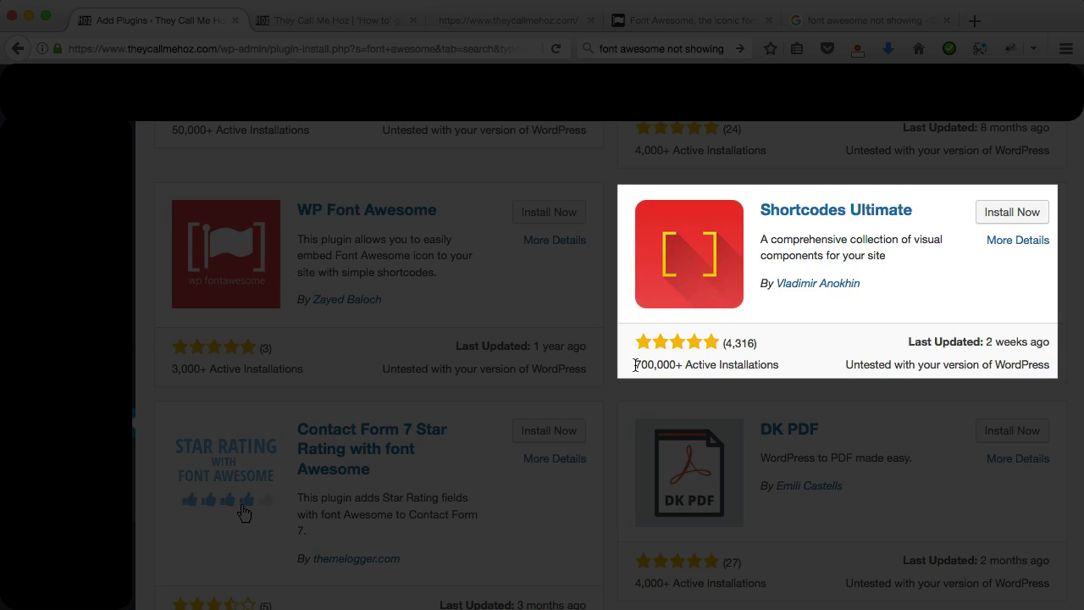
pyautogui.moveTo(635, 364); pyautogui.dragTo(676, 365)
pyautogui.scroll(2, 786, 391)
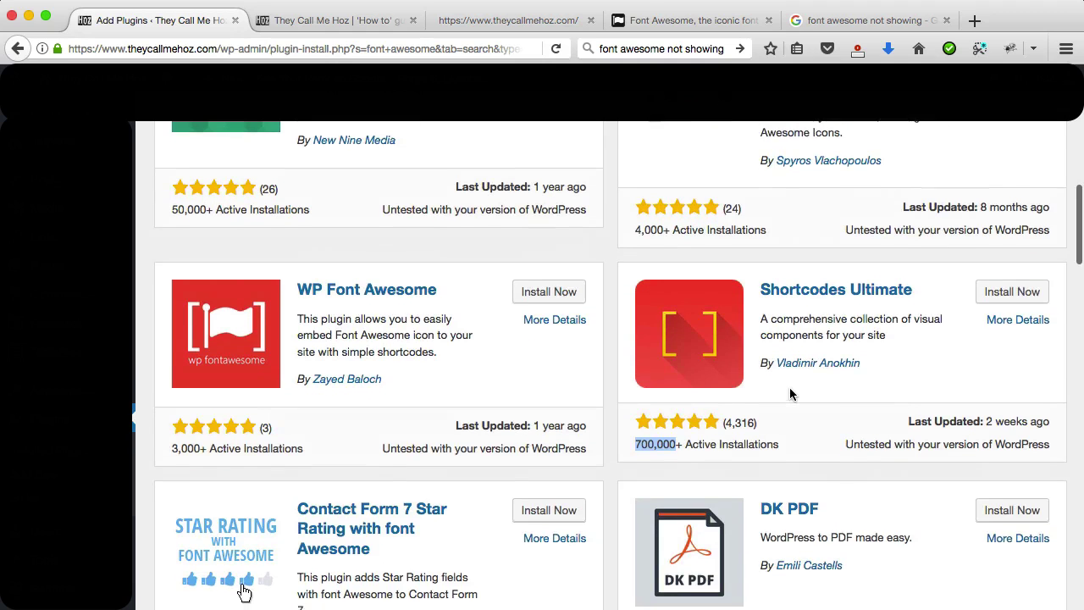
pyautogui.scroll(2, 806, 421)
pyautogui.scroll(2, 806, 415)
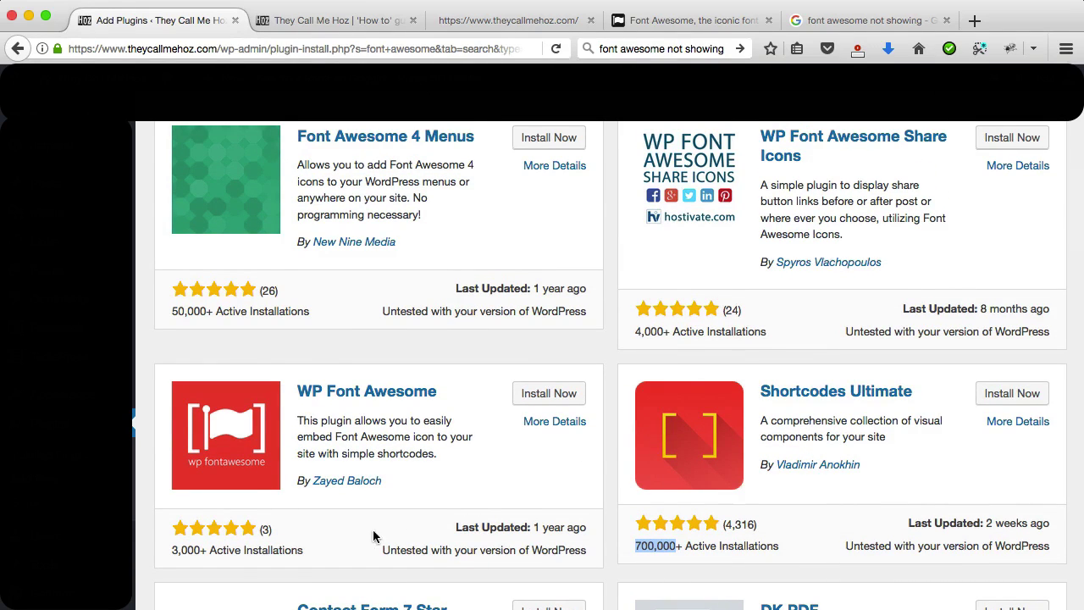
pyautogui.scroll(10, 524, 365)
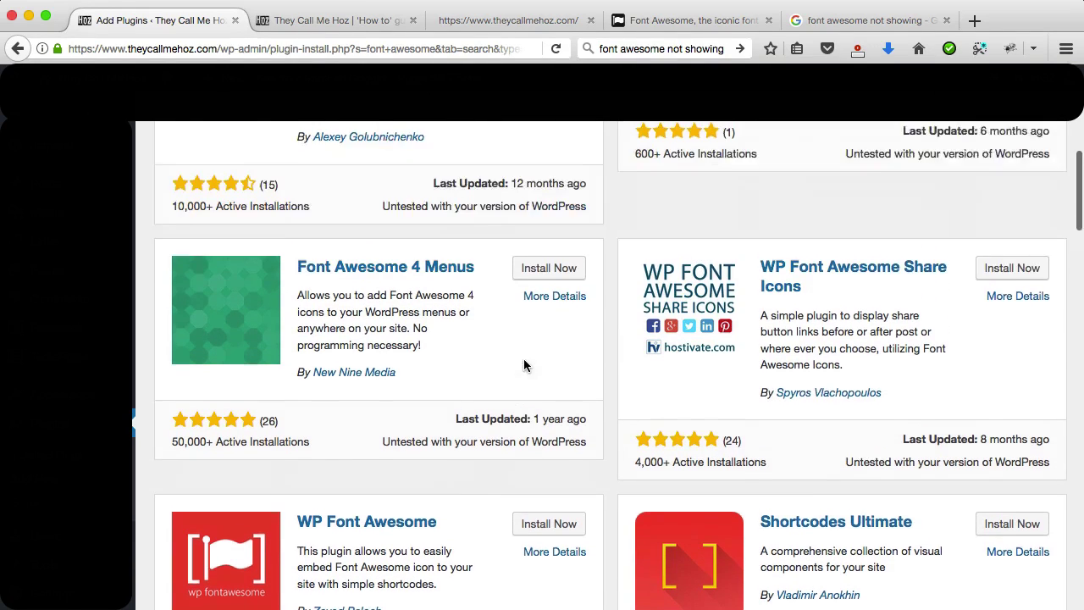
pyautogui.scroll(4, 523, 365)
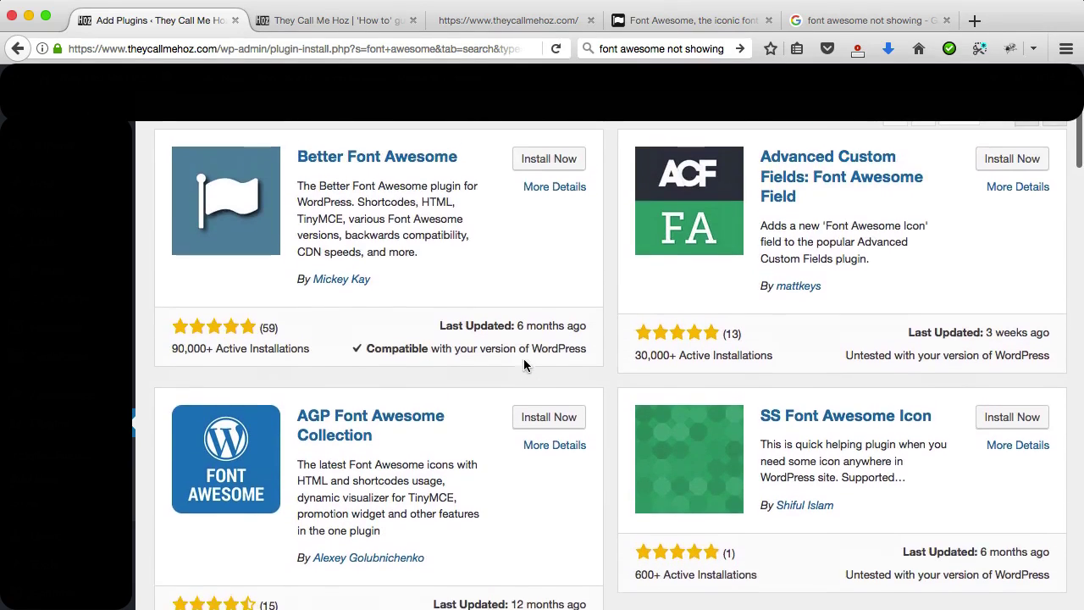
pyautogui.scroll(4, 524, 363)
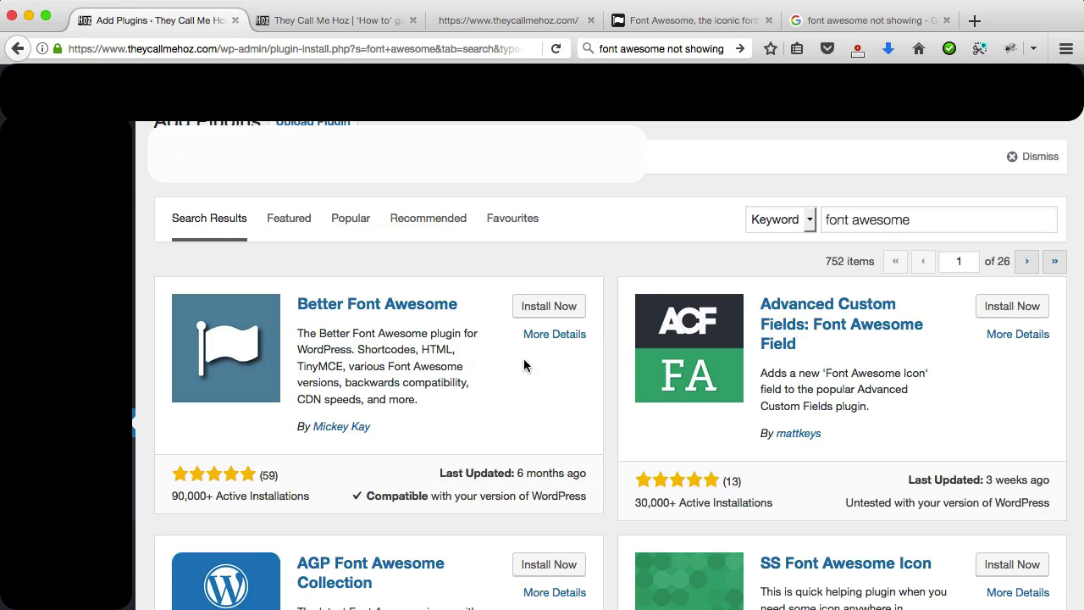
# Step: Install and activate Better Font Awesome, reload the live homepage, then open the plugin's settings
pyautogui.click(548, 311)
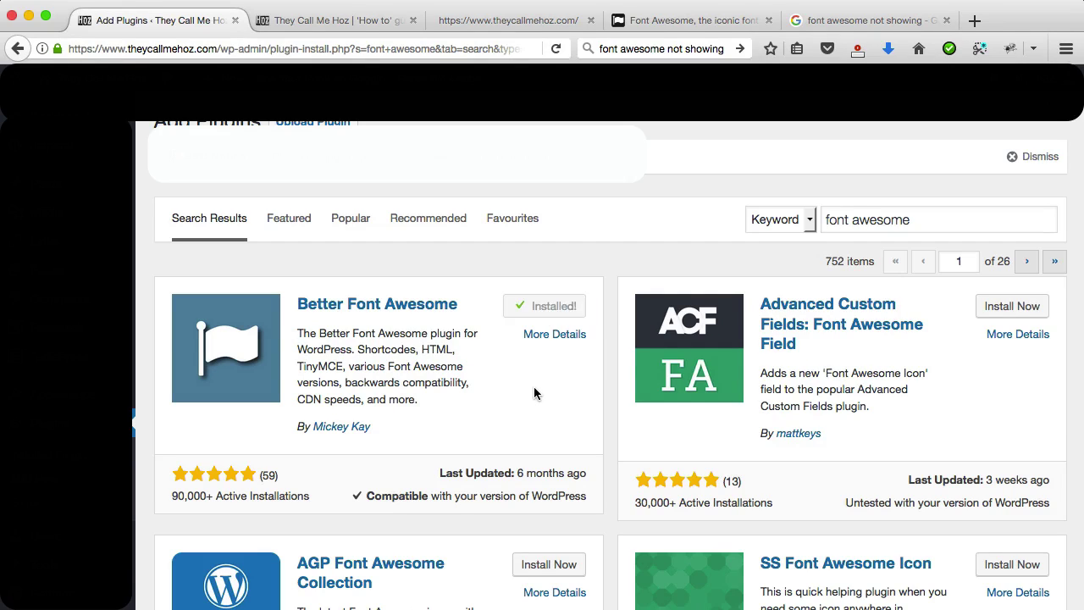
pyautogui.click(555, 315)
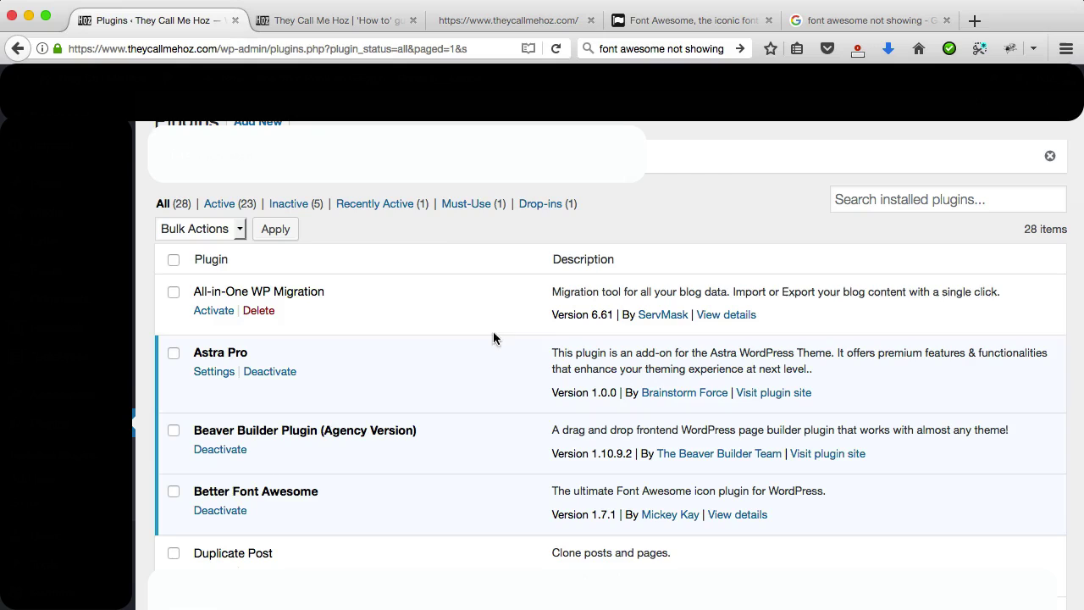
pyautogui.click(327, 25)
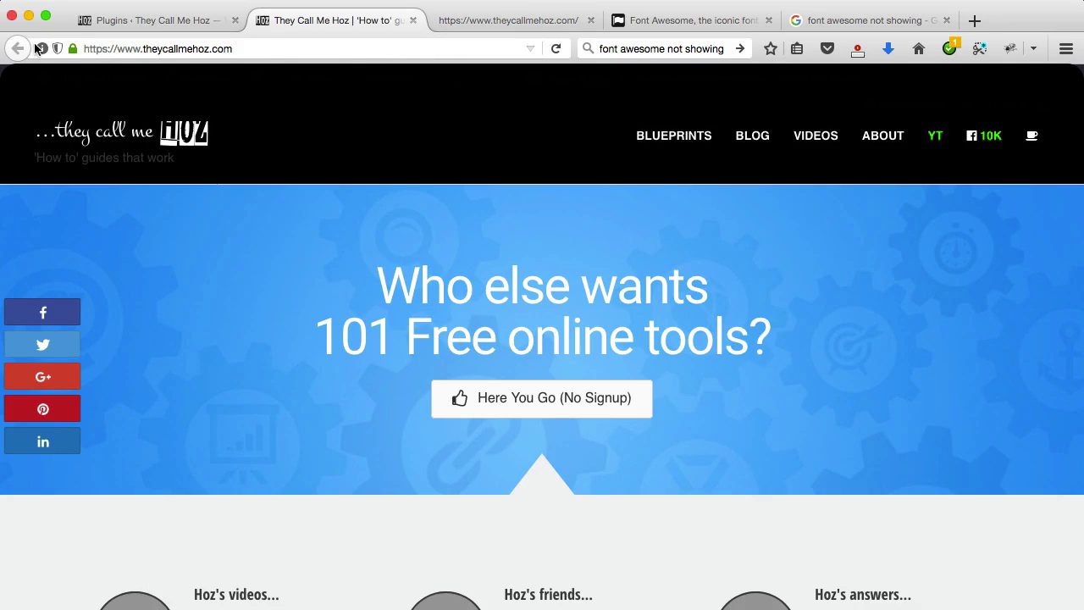
pyautogui.click(555, 49)
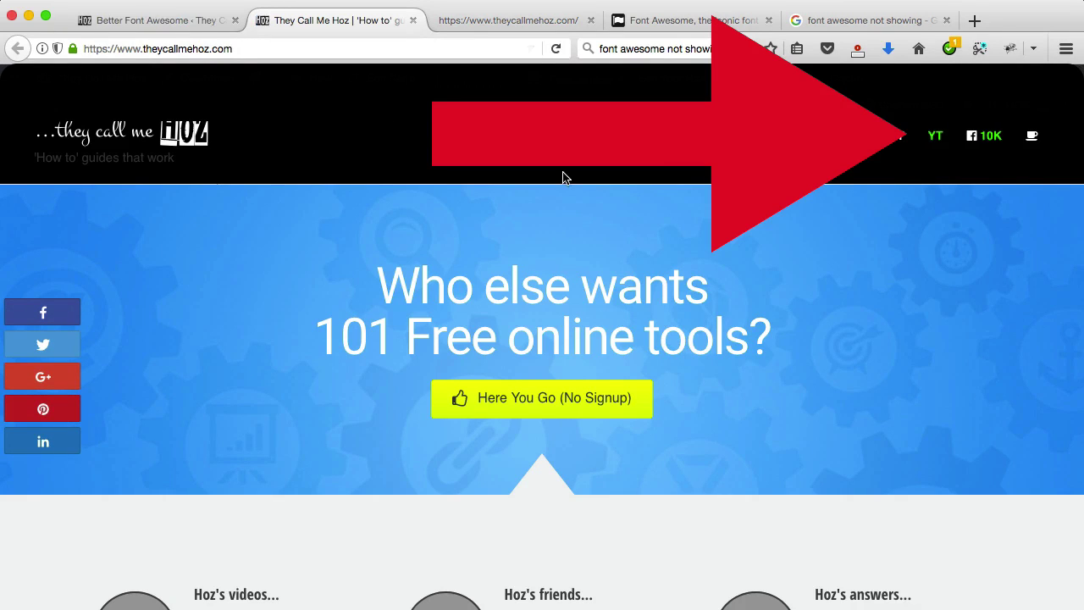
pyautogui.click(157, 25)
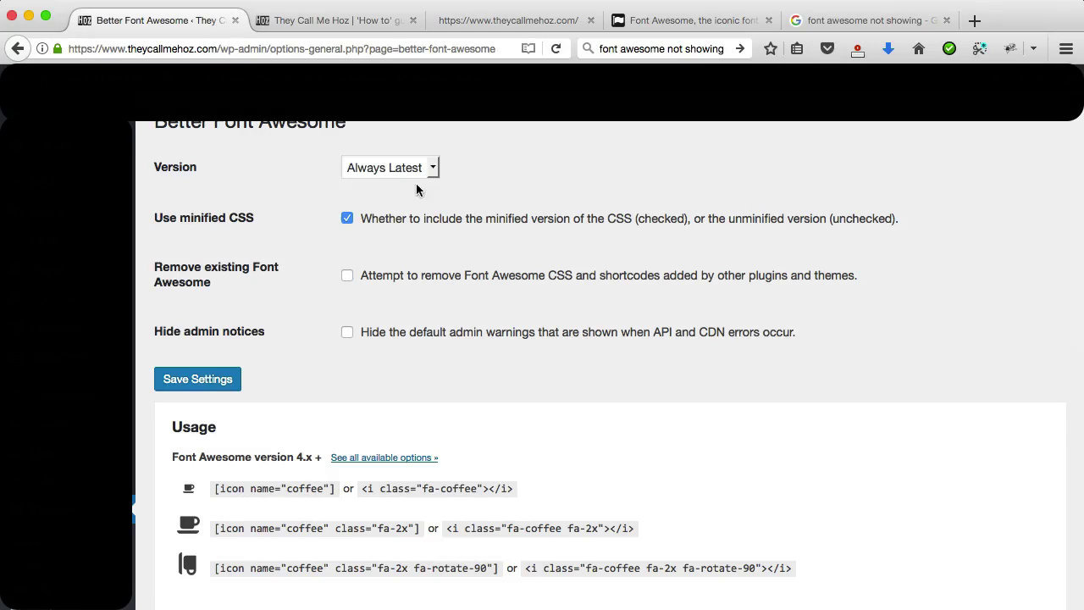
# Step: Keep Version at Always Latest and tick 'Remove existing Font Awesome' in Better Font Awesome settings
pyautogui.click(431, 169)
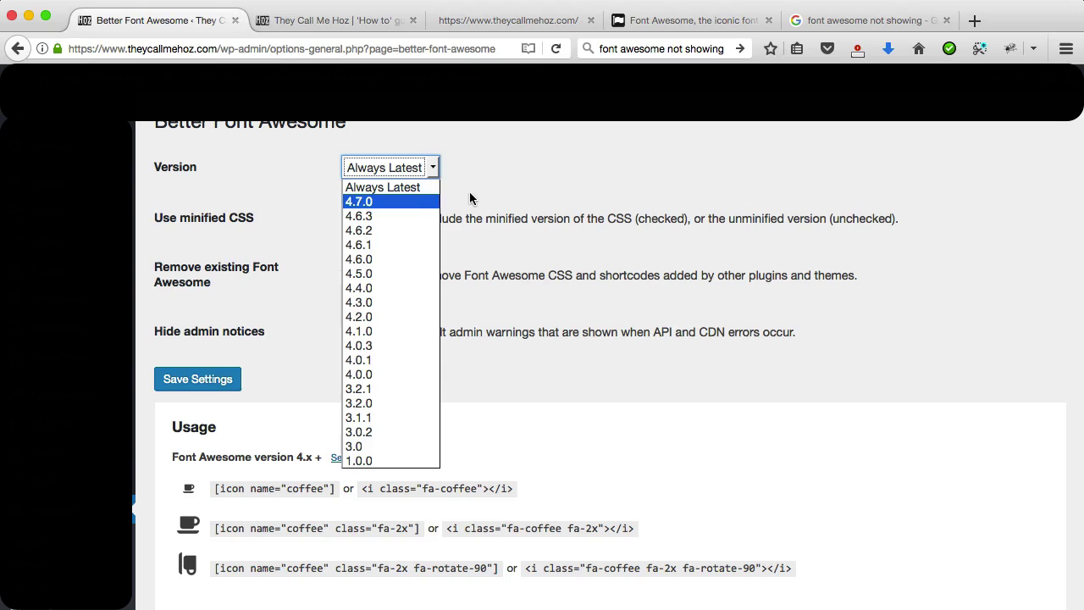
pyautogui.click(425, 188)
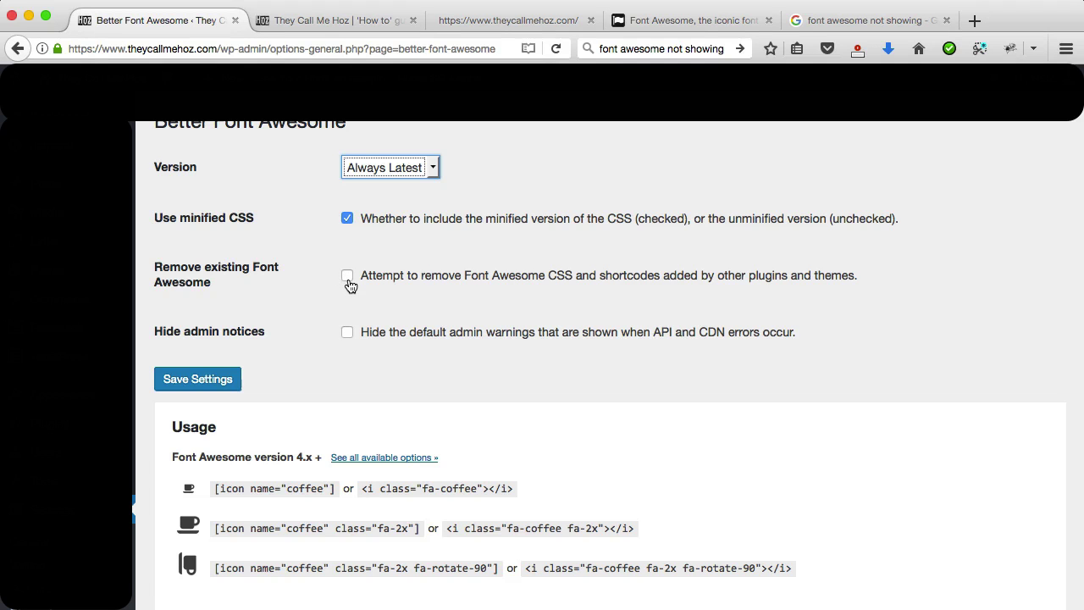
pyautogui.click(347, 277)
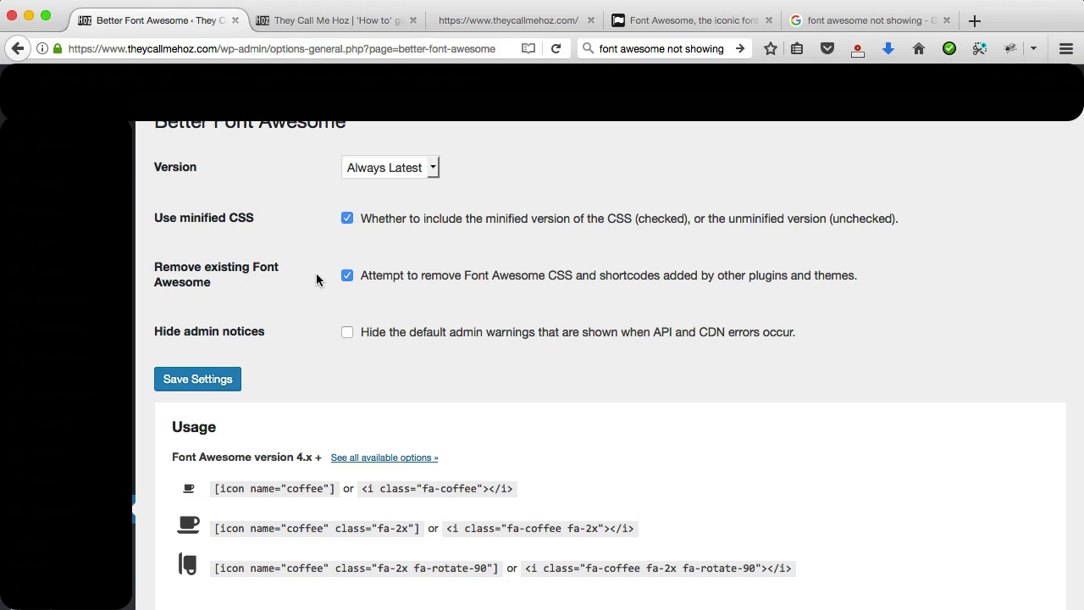
pyautogui.click(433, 166)
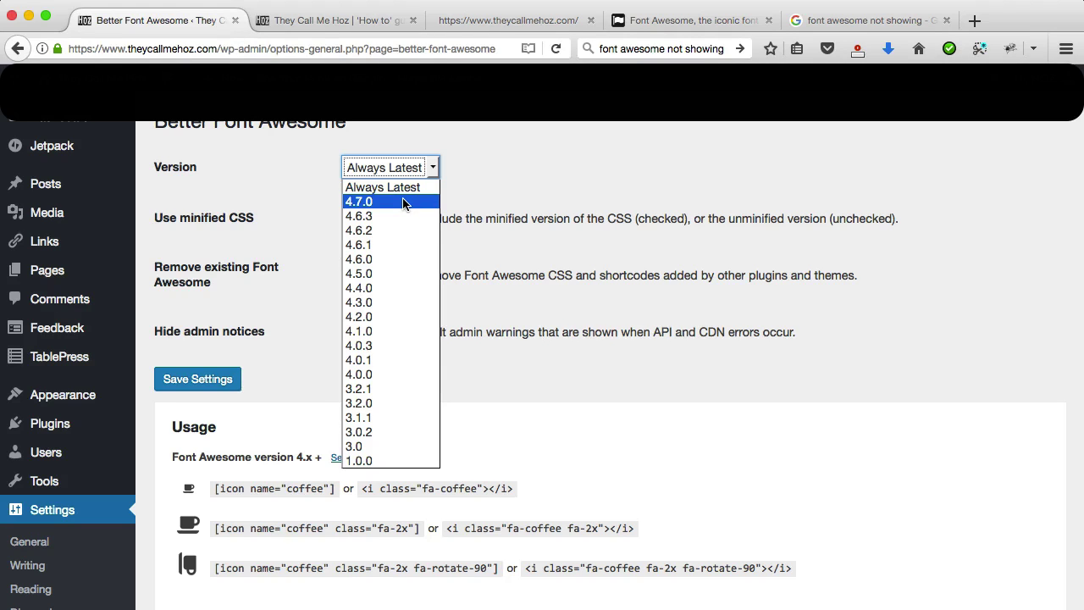
pyautogui.click(334, 25)
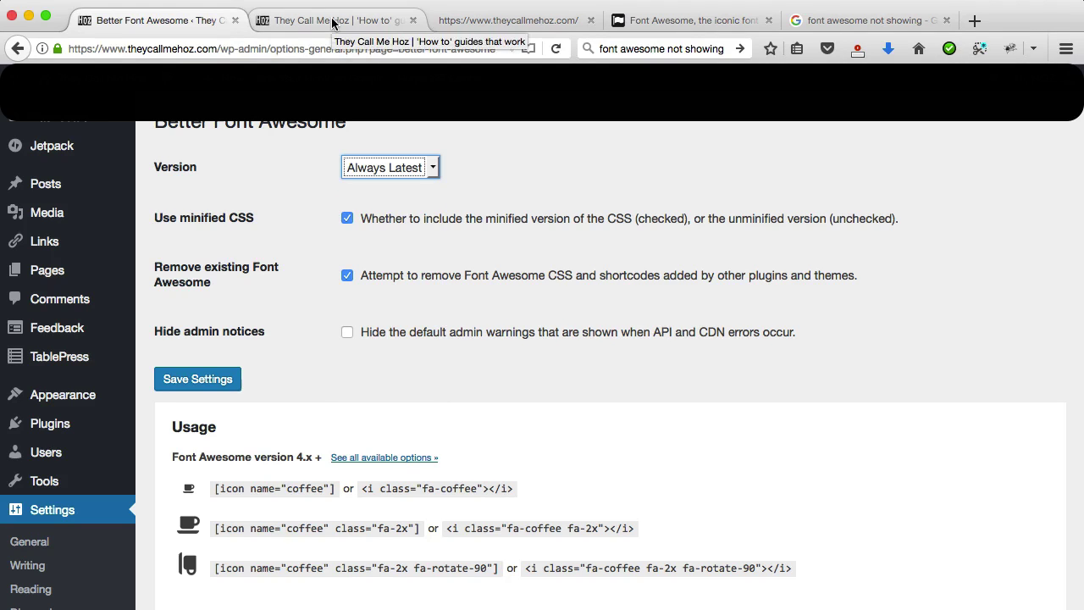
# Step: Switch to the 'They Call Me Hoz' homepage tab, where YouTube still shows as plain YT
pyautogui.click(333, 21)
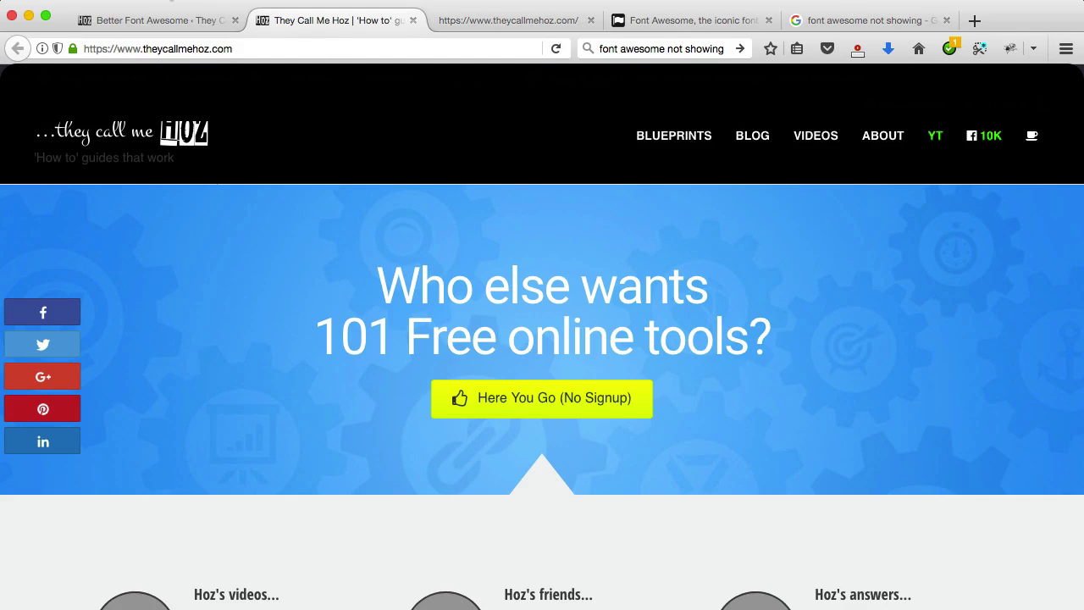
pyautogui.click(169, 21)
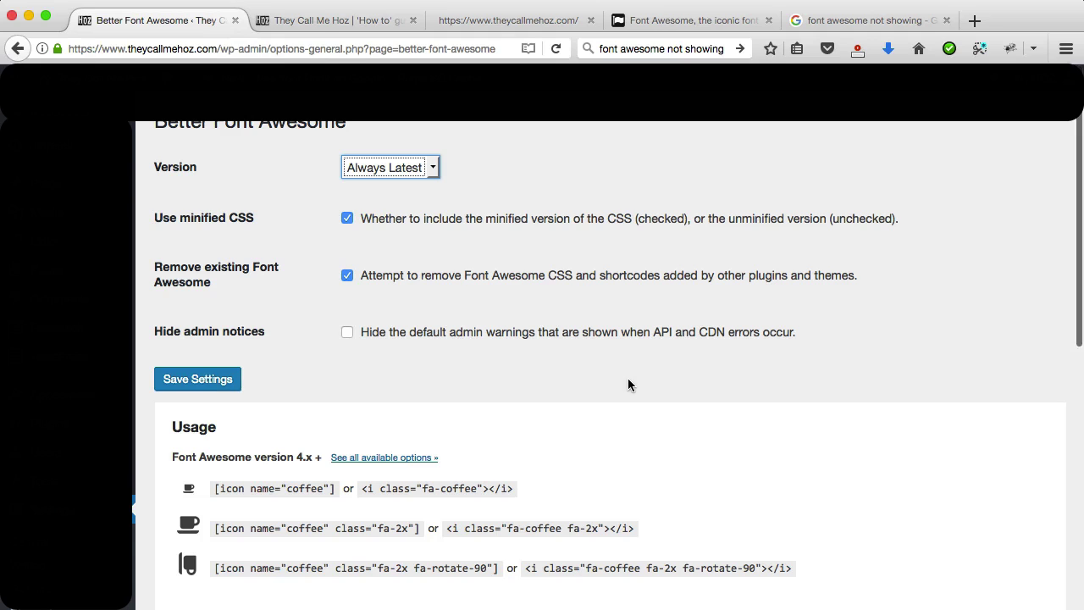
pyautogui.click(313, 21)
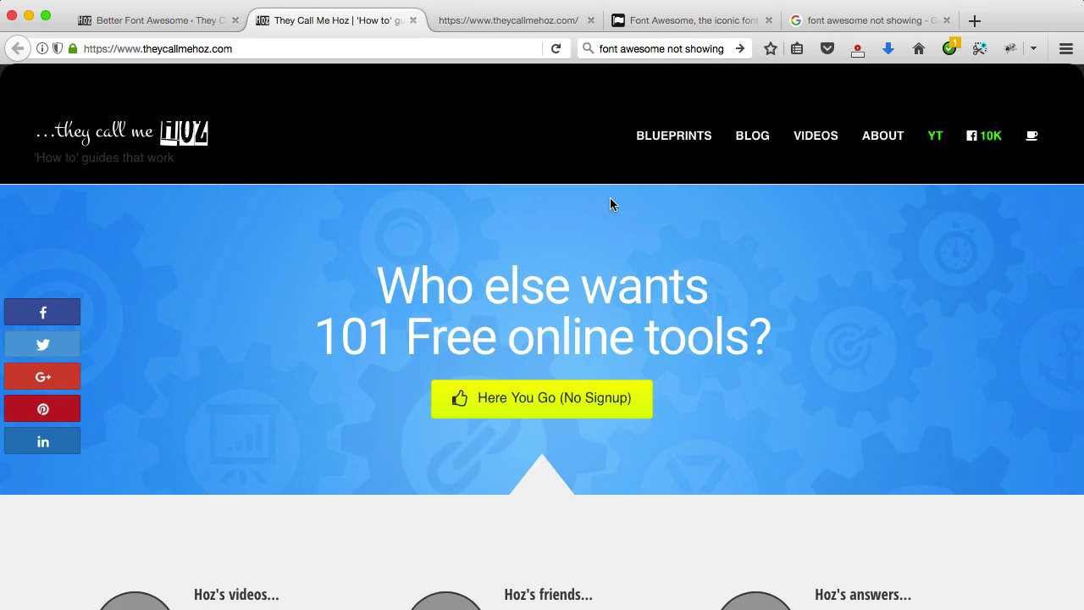
# Step: Search Font Awesome icons for 'youtube' and select the fa-youtube <i> code snippet
pyautogui.click(700, 26)
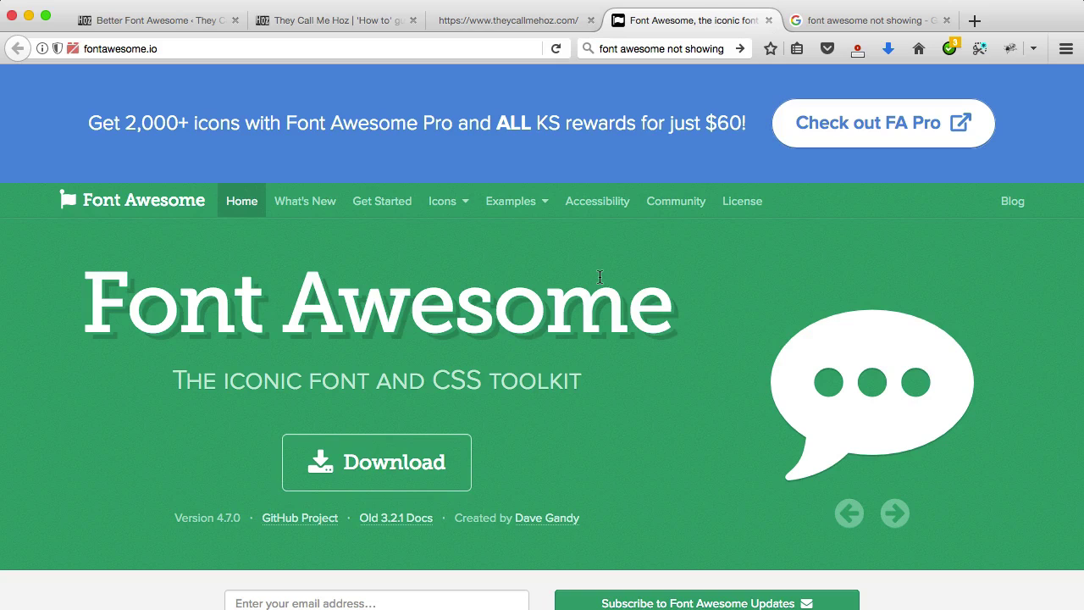
pyautogui.click(452, 205)
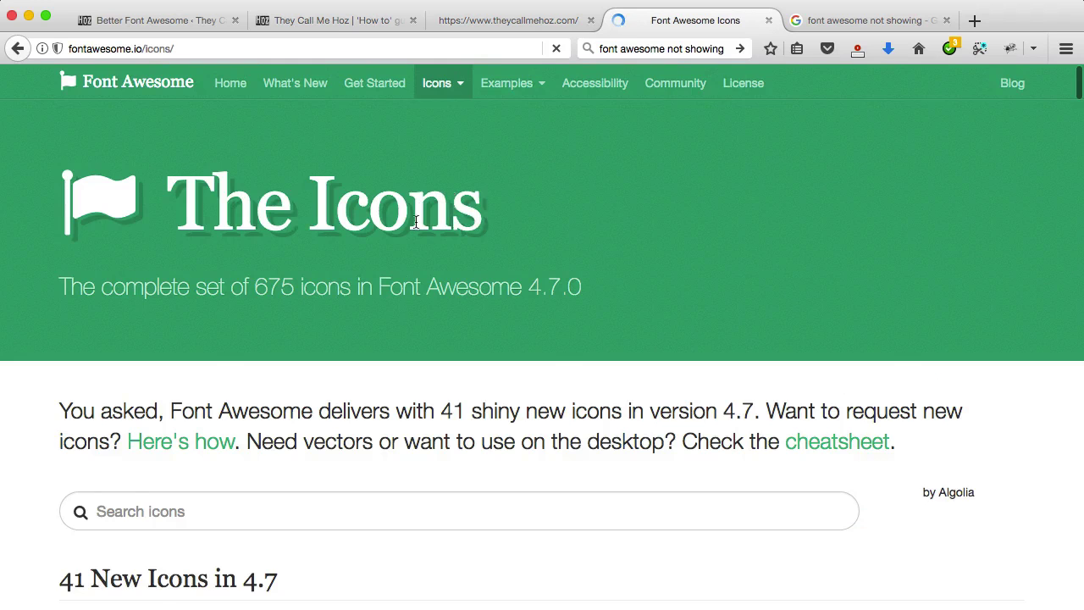
pyautogui.scroll(-3, 438, 334)
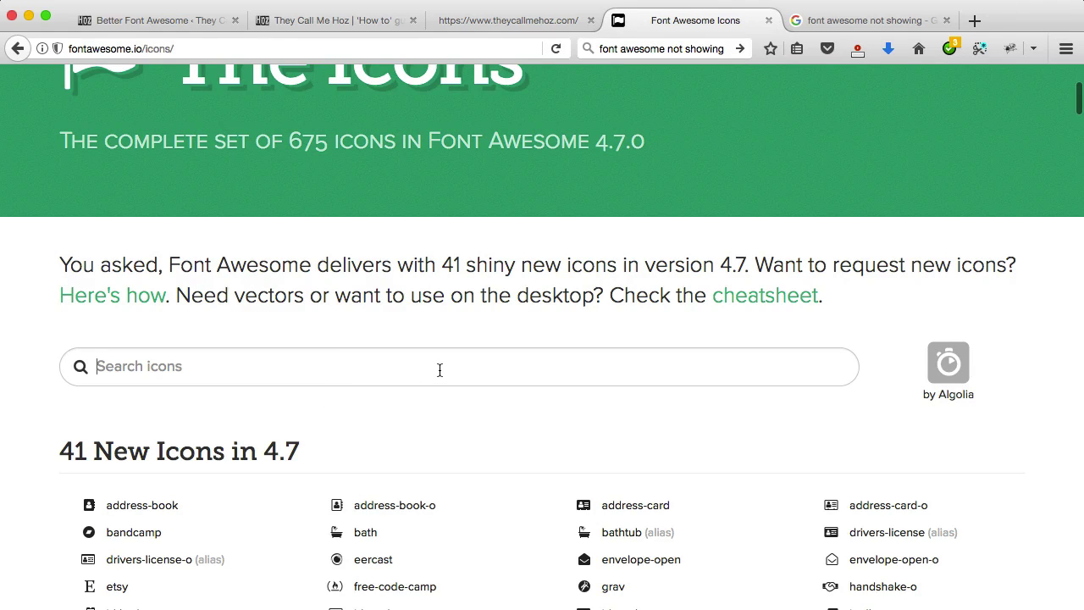
pyautogui.write('youtube')
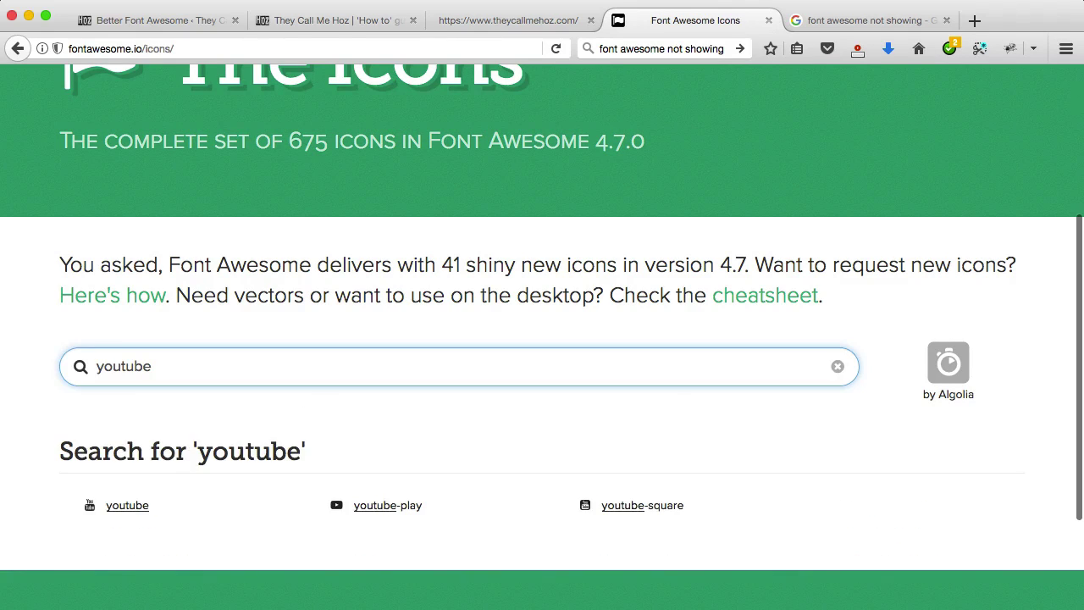
pyautogui.scroll(-2, 439, 369)
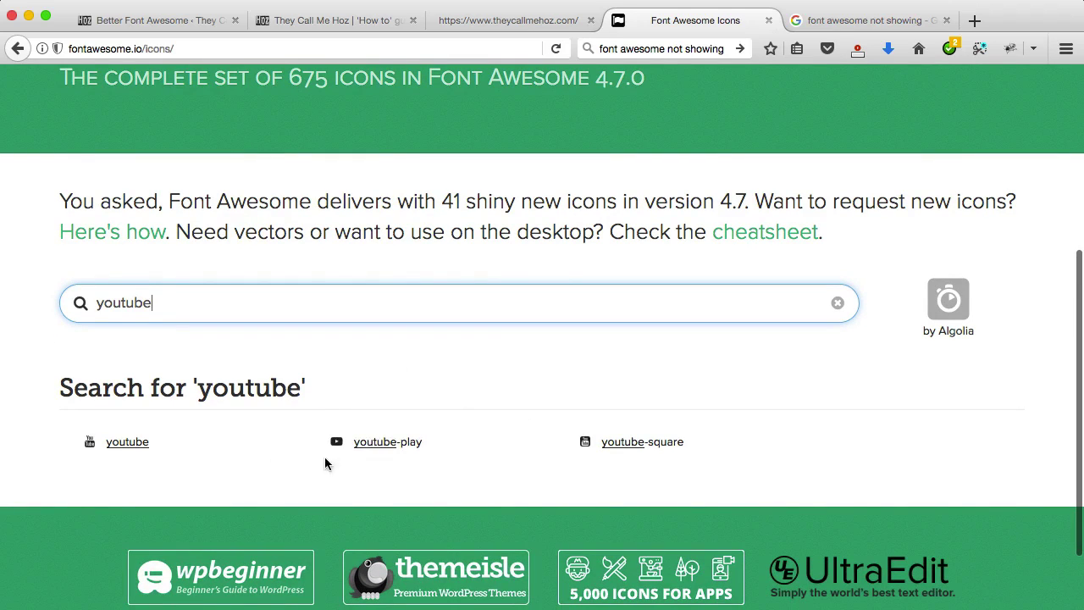
pyautogui.click(115, 448)
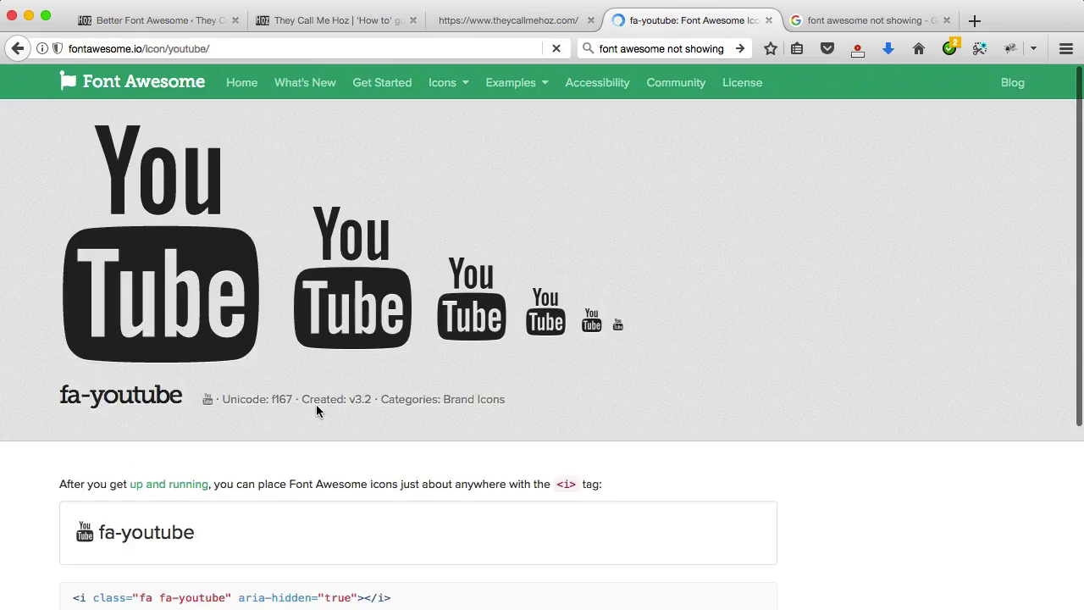
pyautogui.scroll(-3, 313, 494)
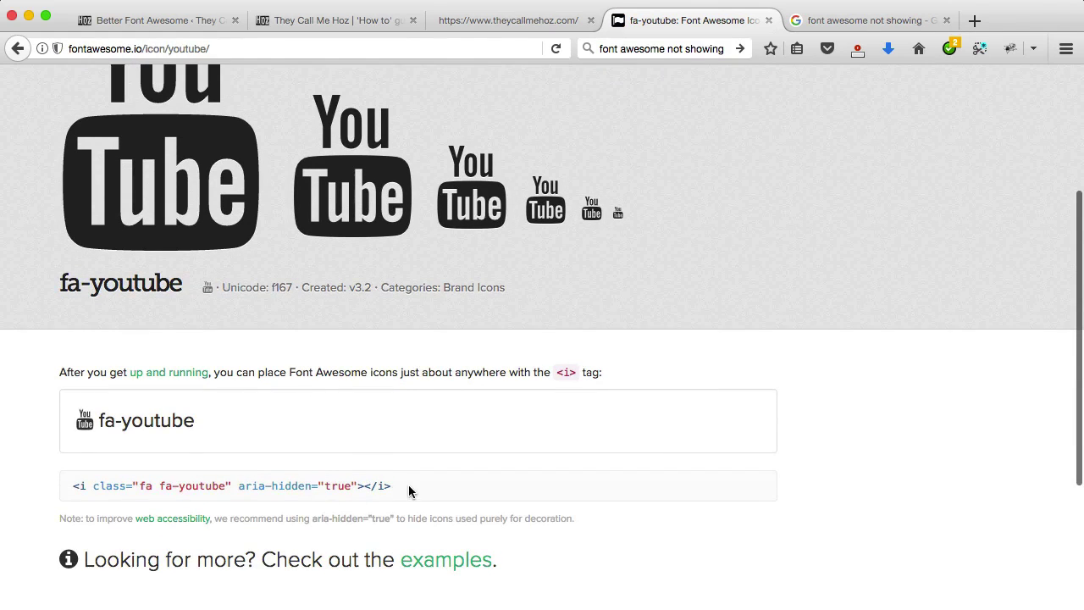
pyautogui.tripleClick(73, 485)
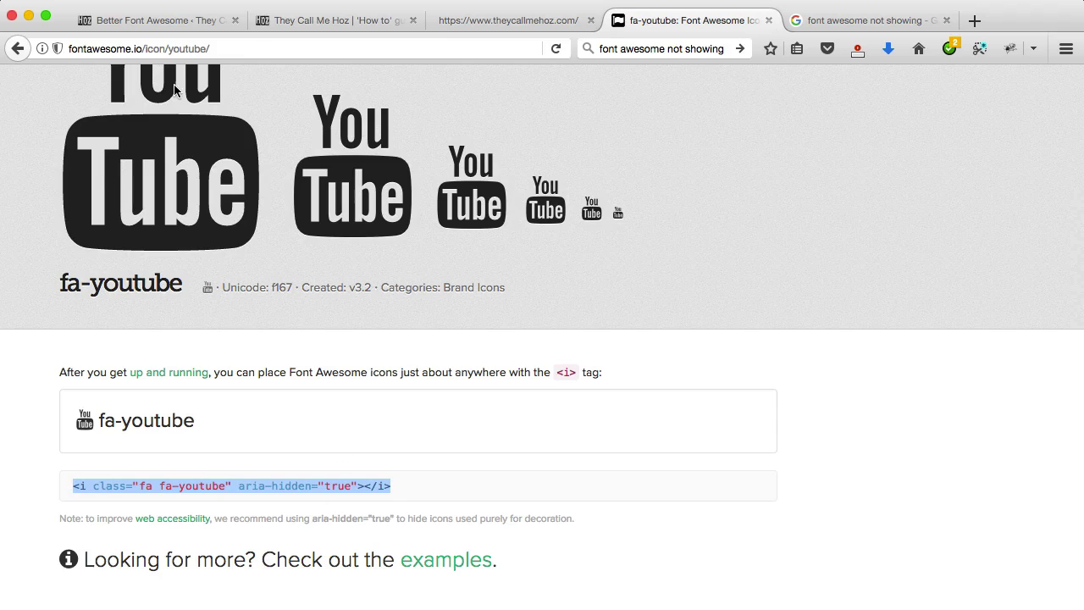
# Step: Open Appearance > Menus and inspect the existing YT item's icon label
pyautogui.click(185, 30)
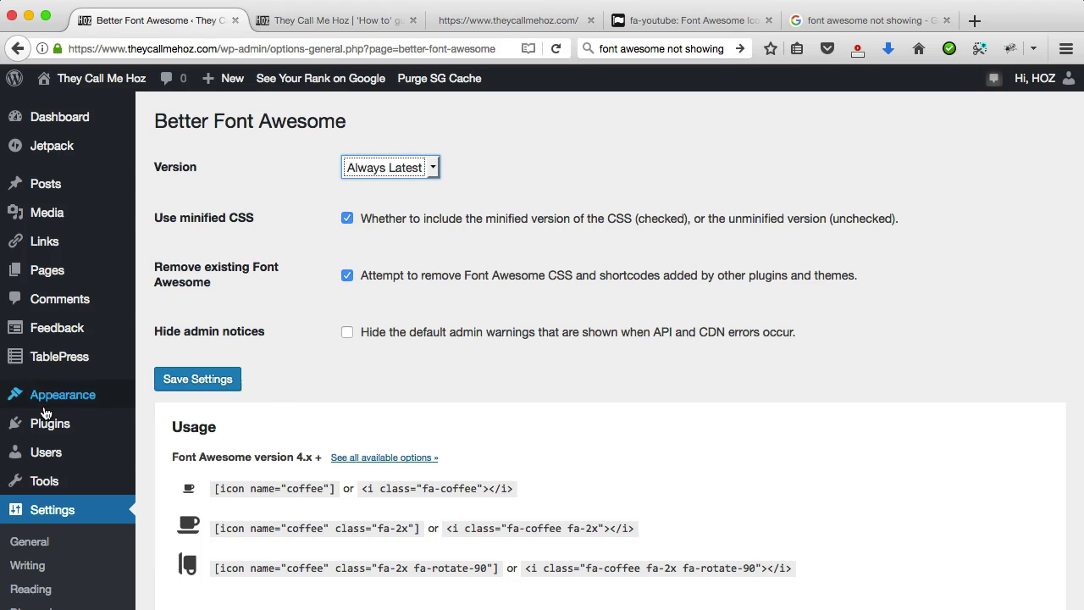
pyautogui.moveTo(50, 398)
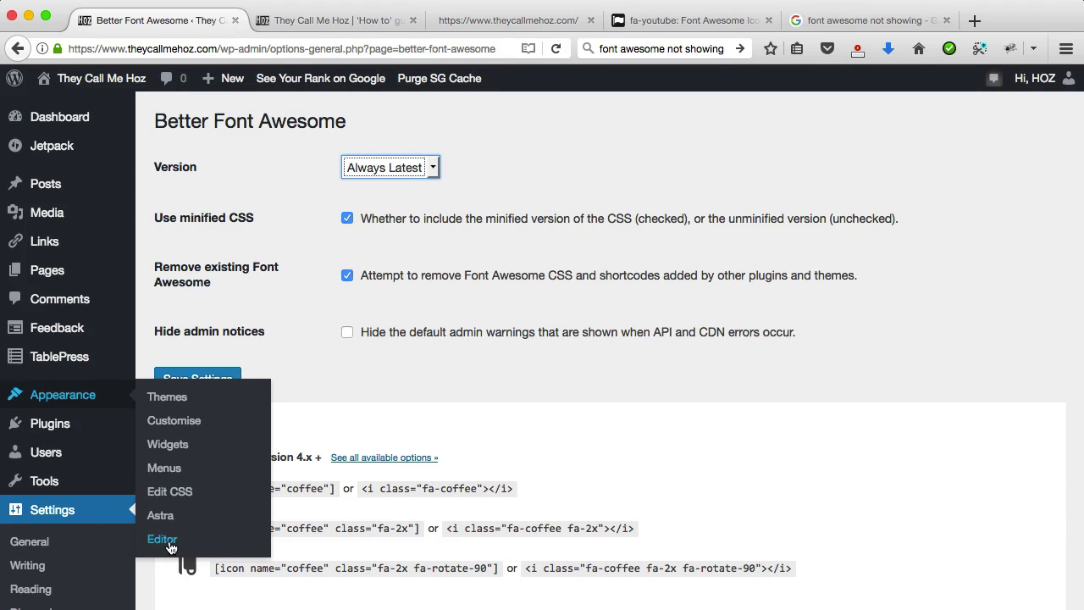
pyautogui.click(164, 467)
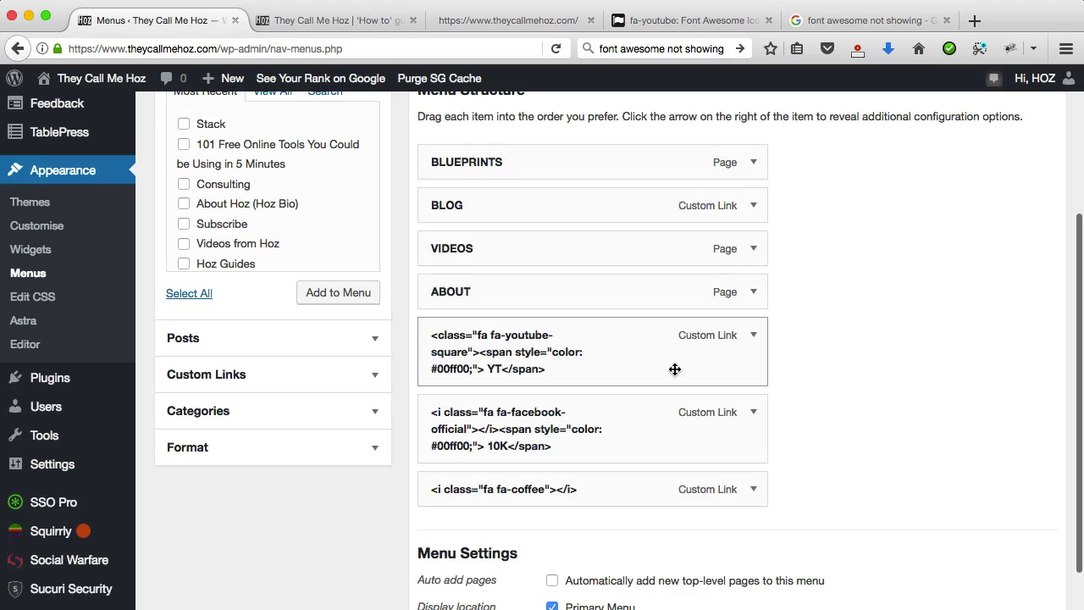
pyautogui.click(753, 336)
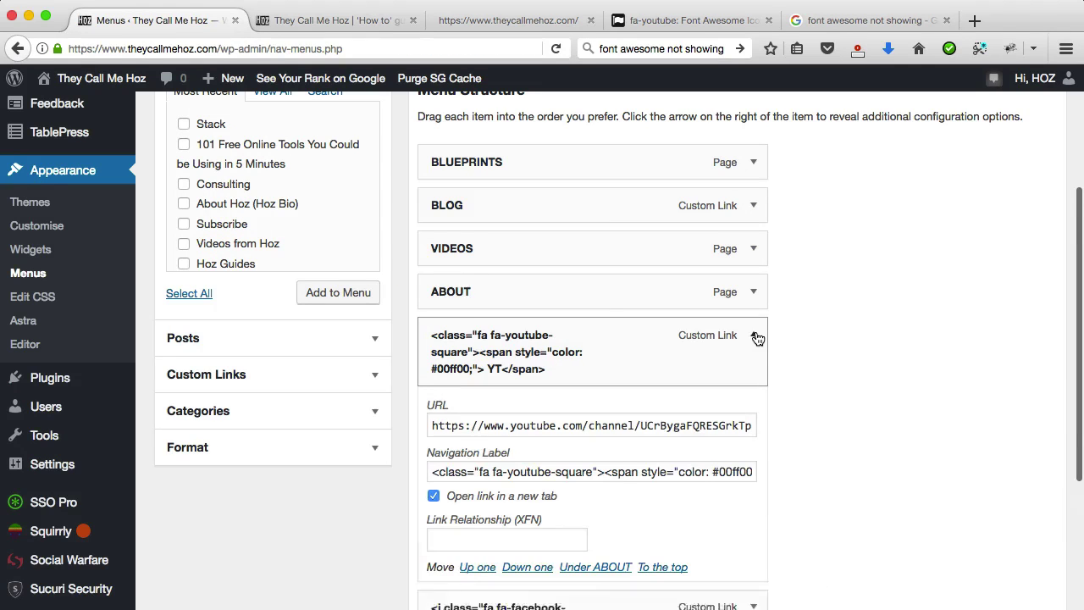
pyautogui.scroll(-1, 524, 342)
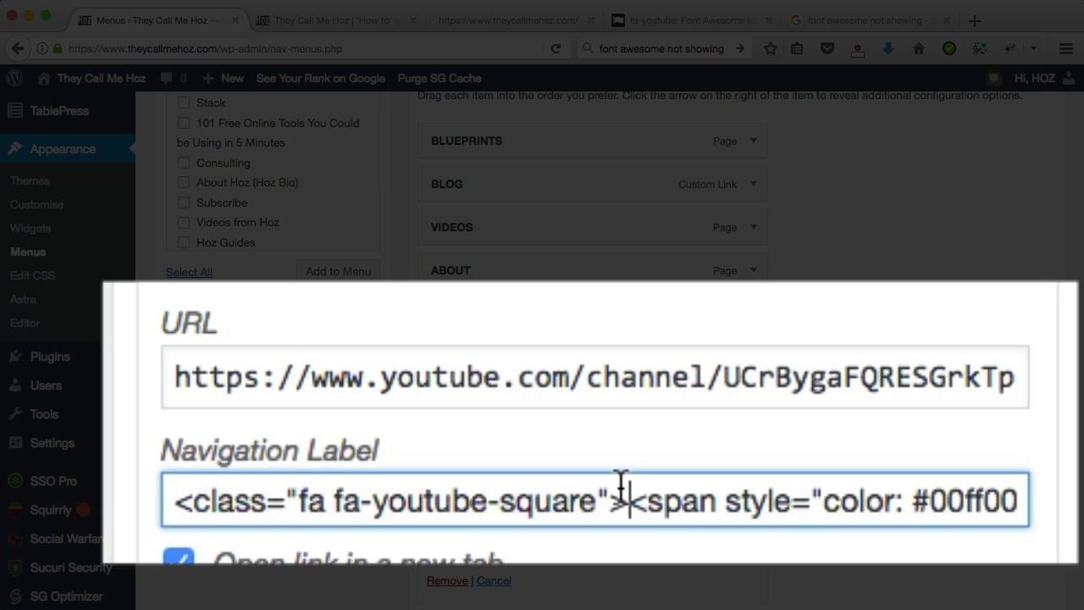
pyautogui.moveTo(602, 452); pyautogui.dragTo(410, 445)
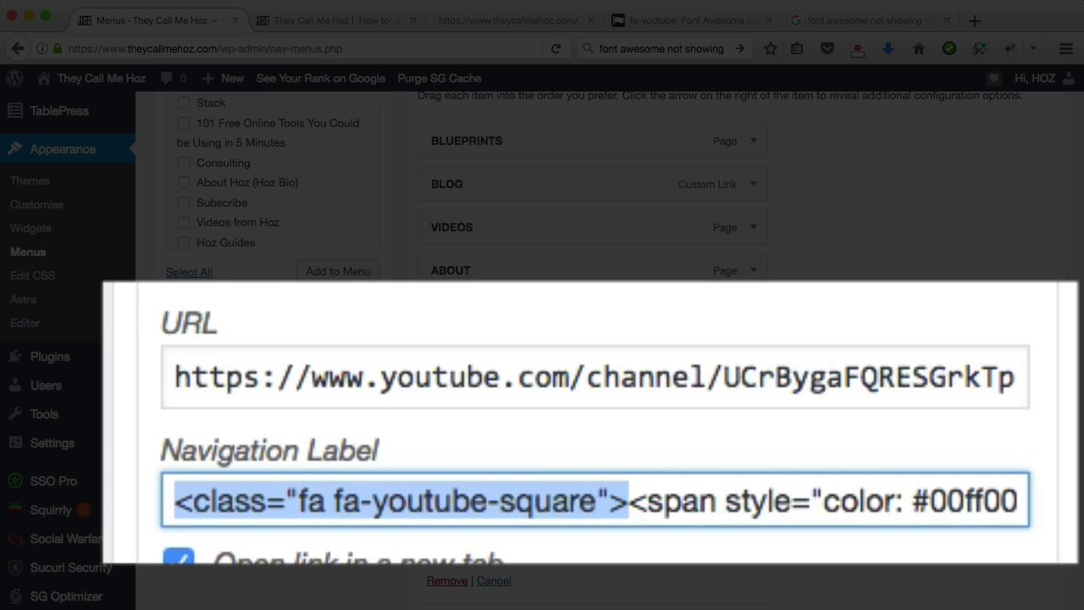
pyautogui.scroll(4, 402, 383)
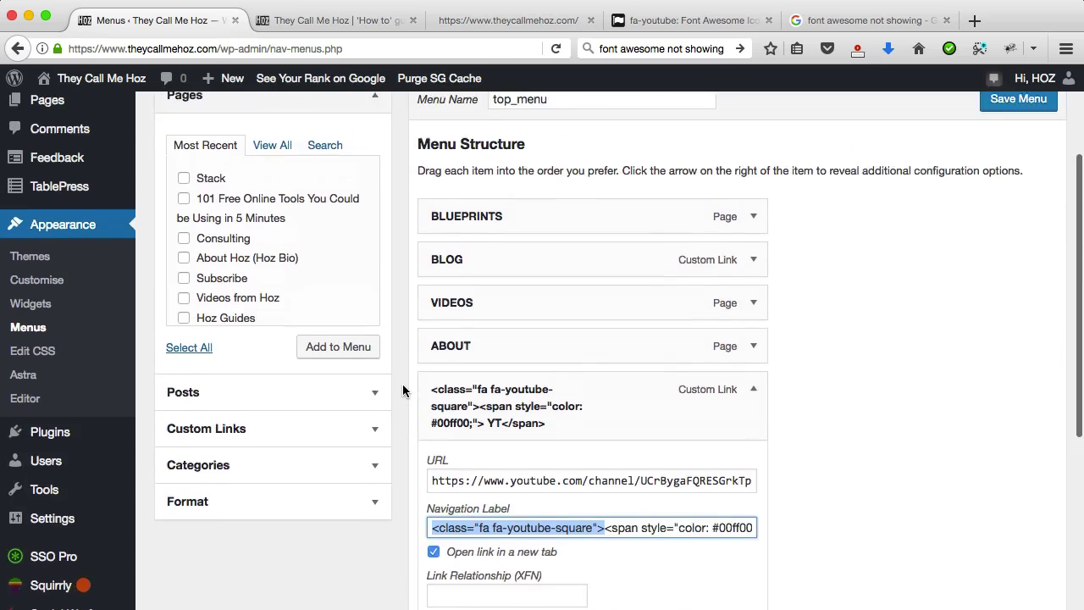
pyautogui.click(315, 443)
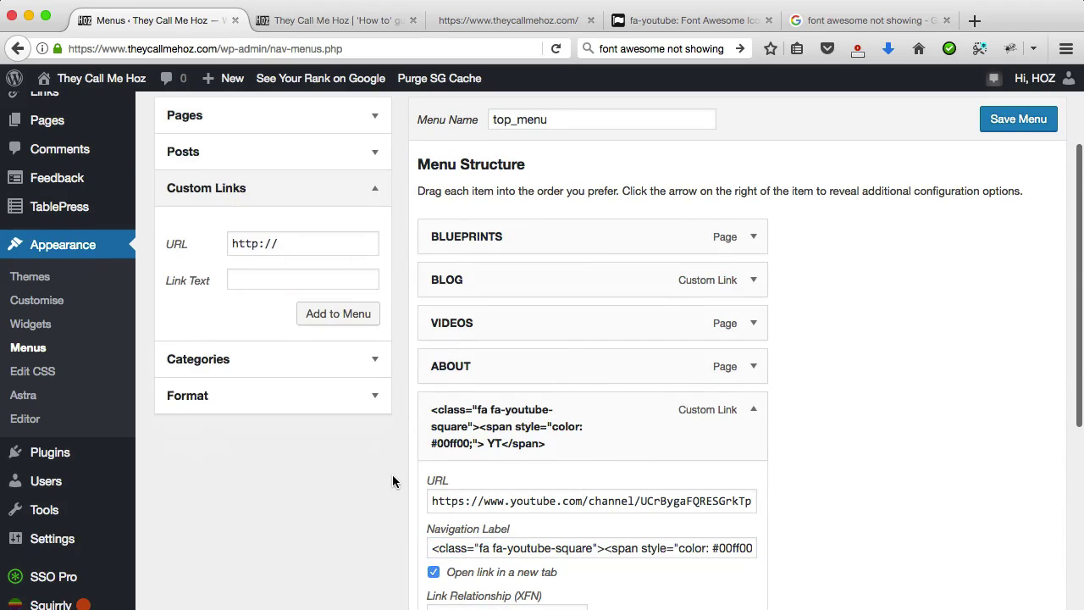
pyautogui.click(312, 245)
pyautogui.write('here.com')
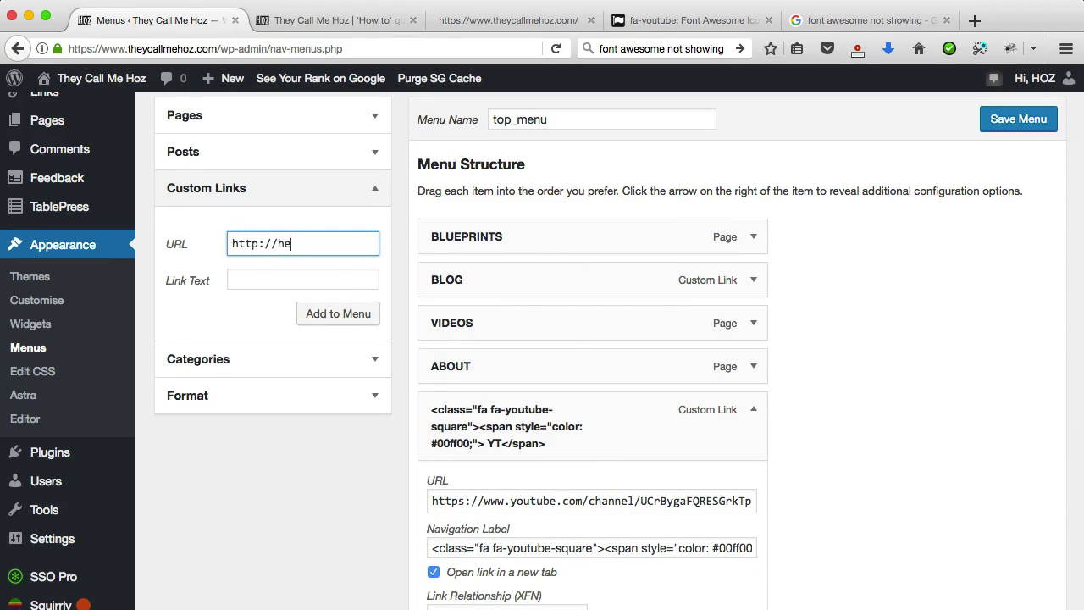
pyautogui.click(251, 281)
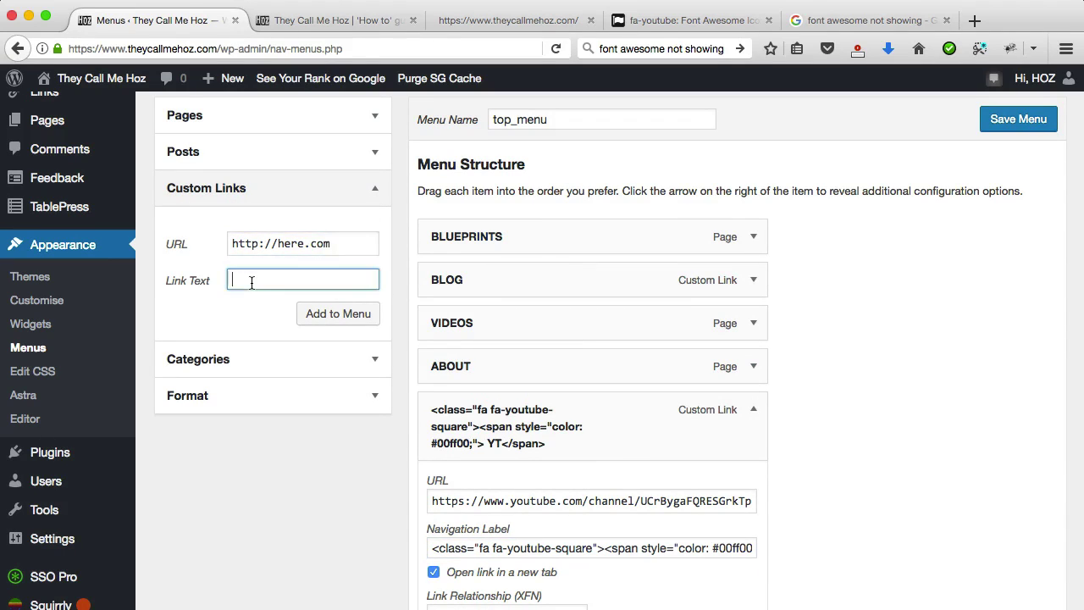
pyautogui.write('<i class="fa fa-youtube-square" aria-hidden="true"></i>')
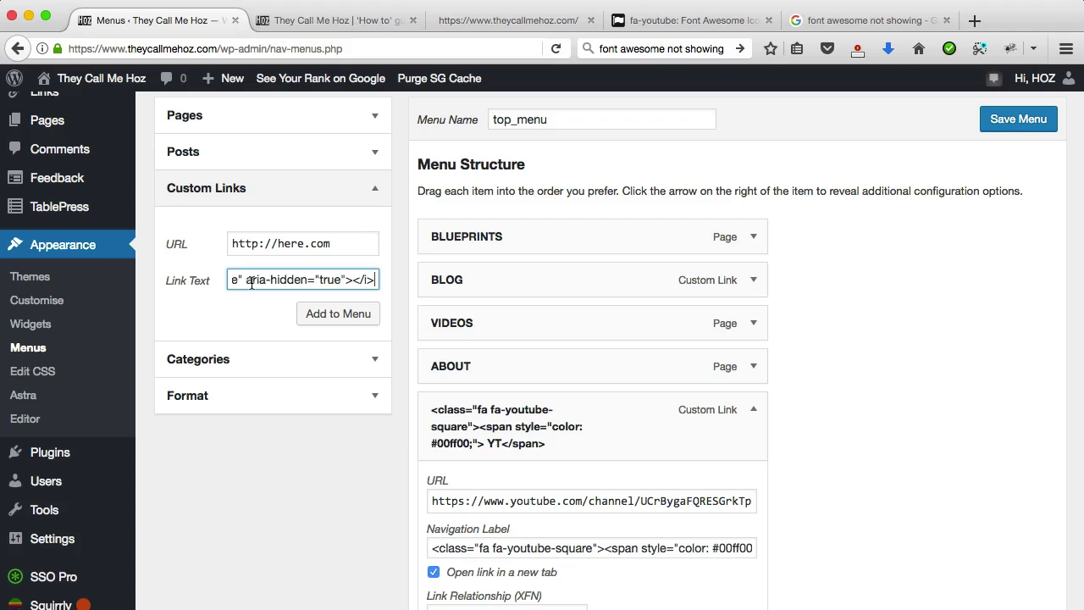
pyautogui.click(339, 314)
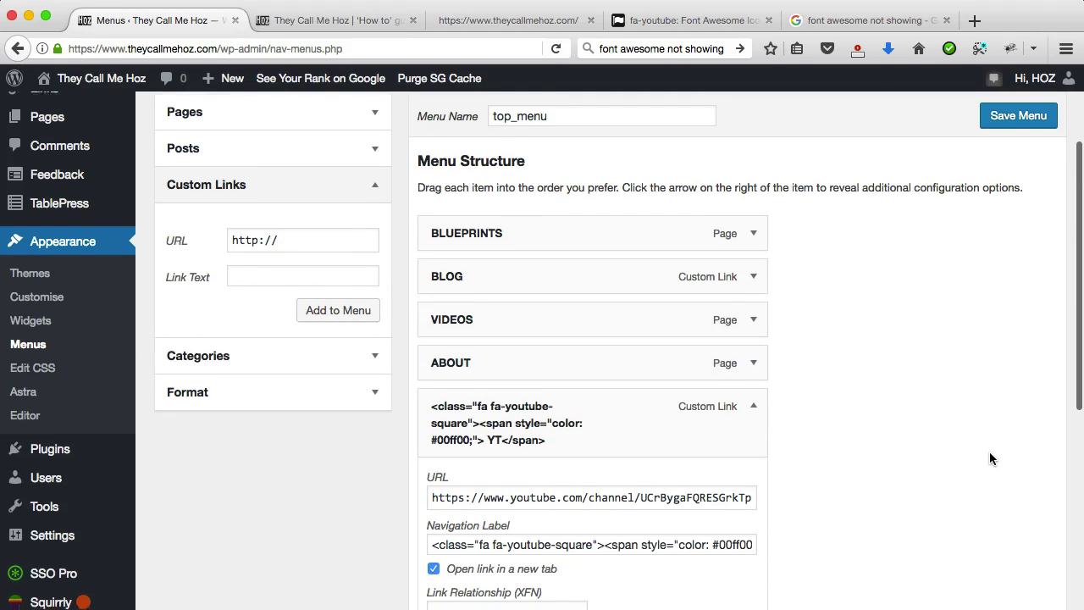
# Step: Save top_menu and return to the blog homepage
pyautogui.scroll(-3, 989, 451)
pyautogui.scroll(-3, 988, 451)
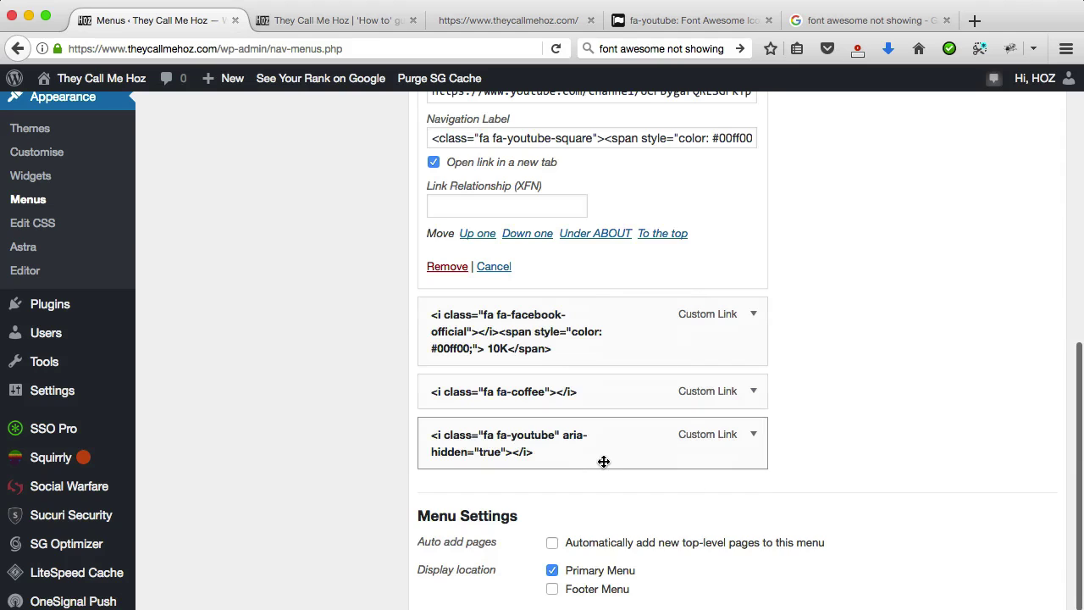
pyautogui.scroll(-2, 900, 464)
pyautogui.click(1010, 560)
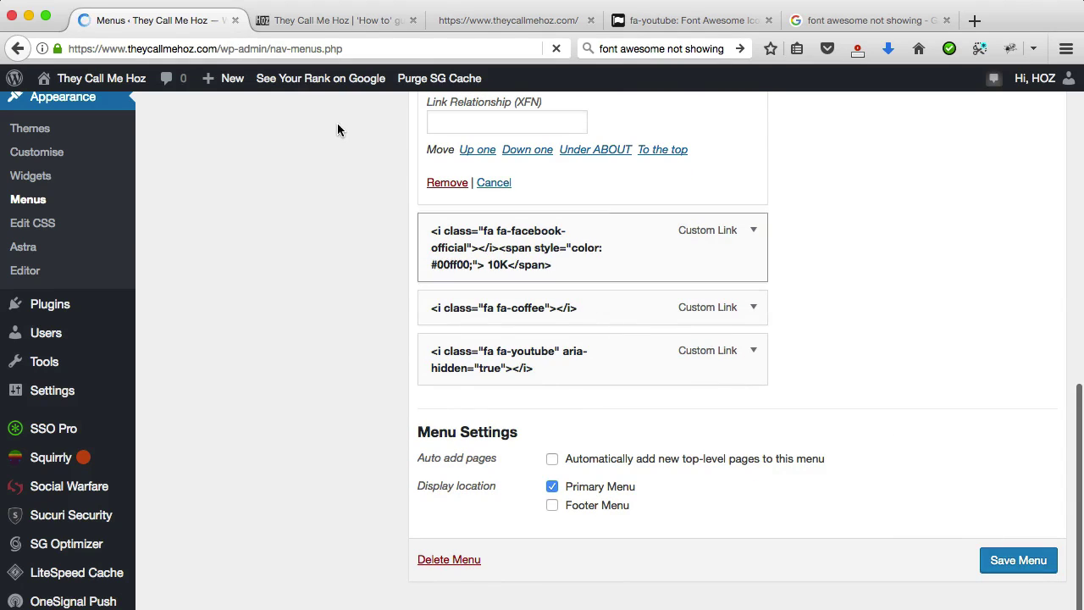
pyautogui.click(385, 19)
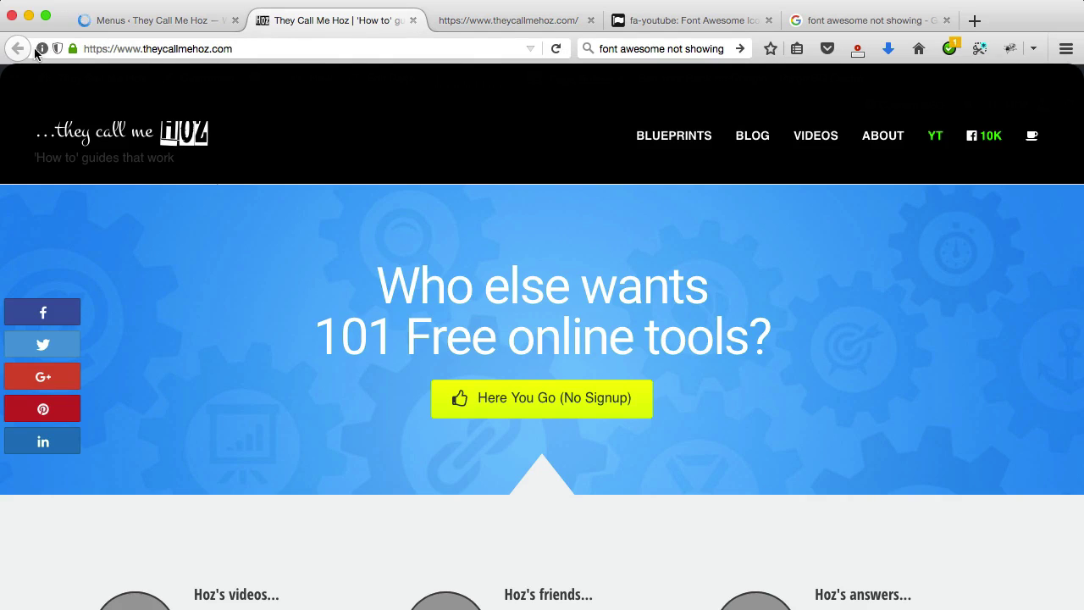
# Step: Reload the homepage so the header menu renders the YouTube icon beside YT
pyautogui.click(557, 49)
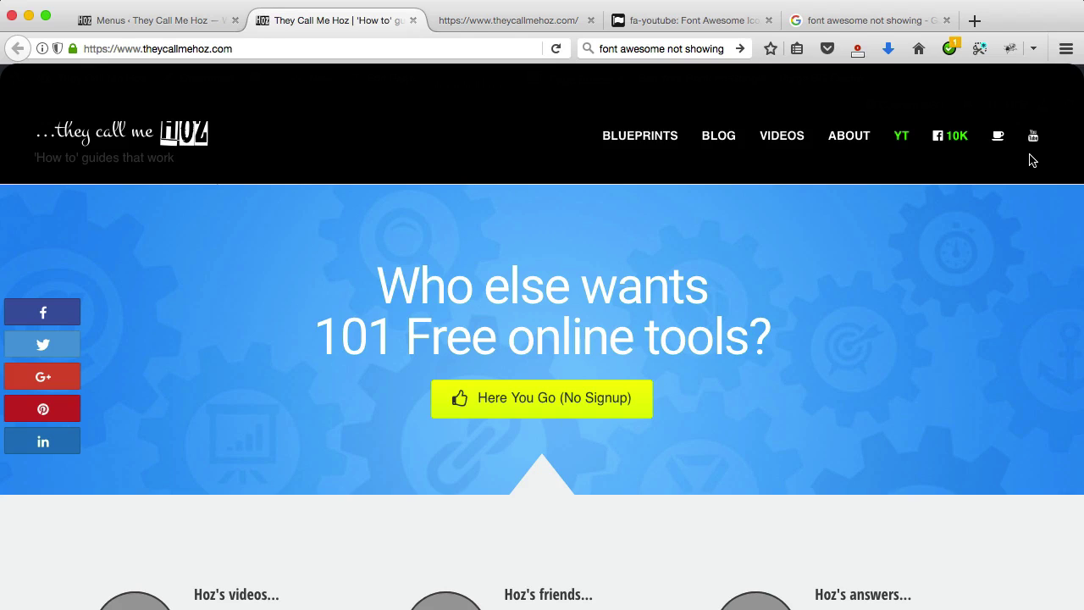
# Step: Go back from the fa-youtube page to the 'youtube' results: youtube, youtube-play, youtube-square
pyautogui.click(677, 21)
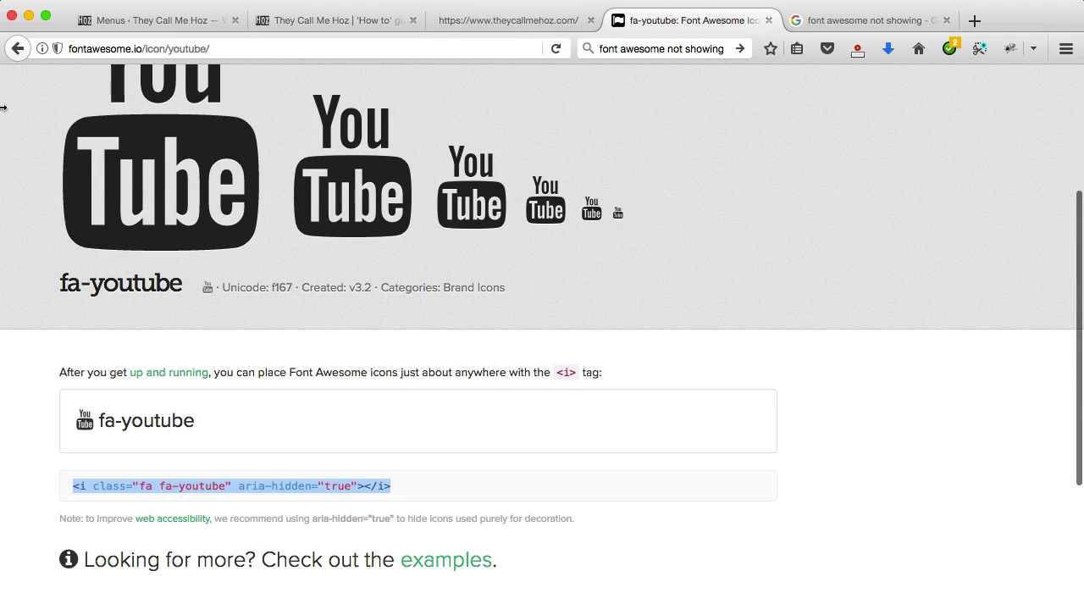
pyautogui.click(16, 48)
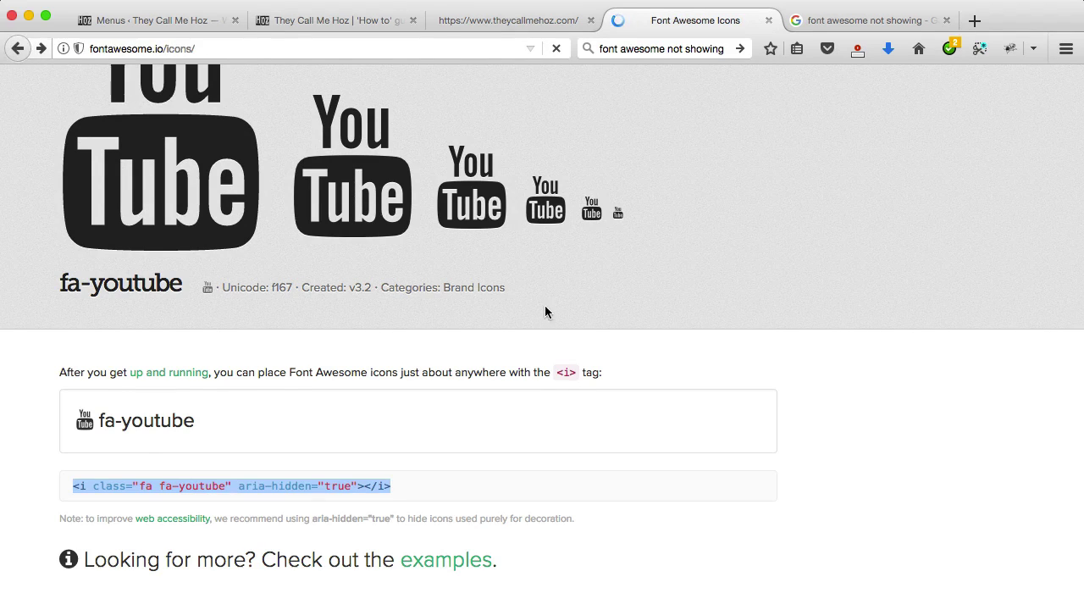
pyautogui.write('youtube')
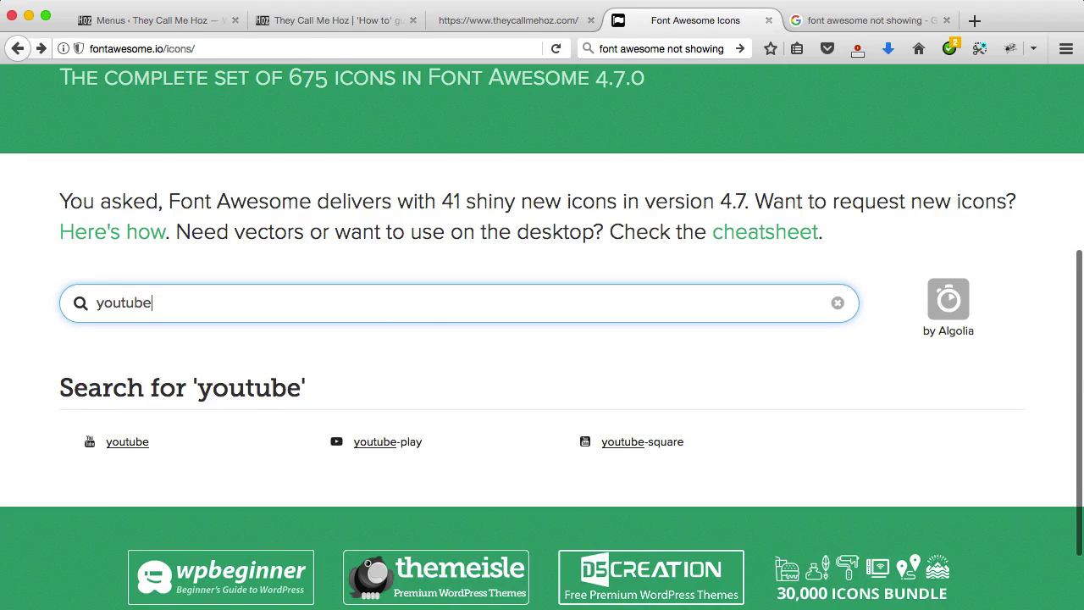
pyautogui.scroll(-2, 437, 312)
pyautogui.scroll(-3, 437, 312)
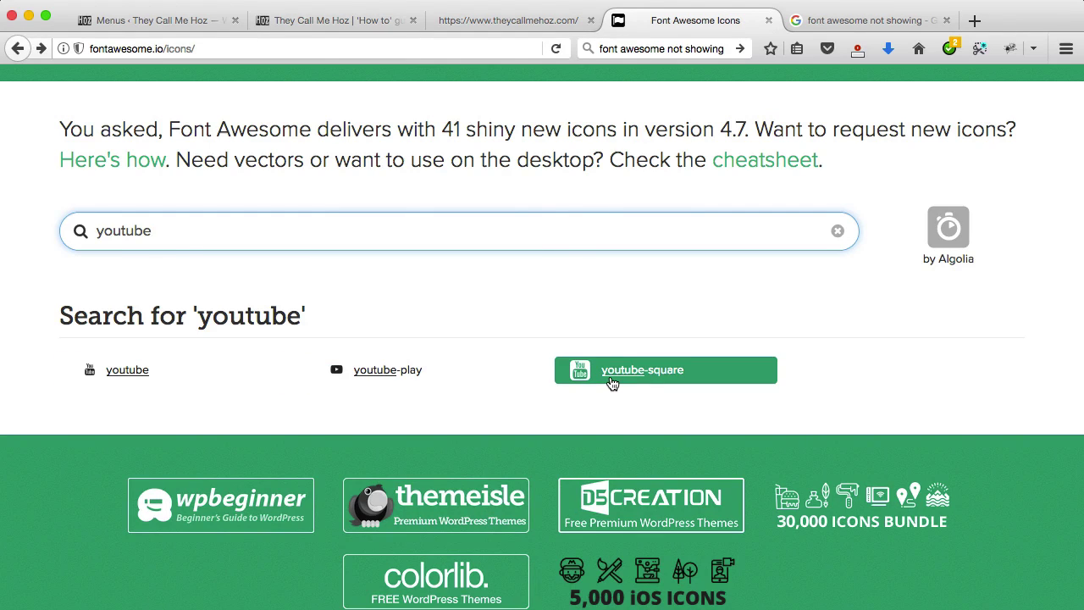
# Step: Switch to the 'They Call Me Hoz' tab showing the YouTube icon beside YT
pyautogui.click(334, 22)
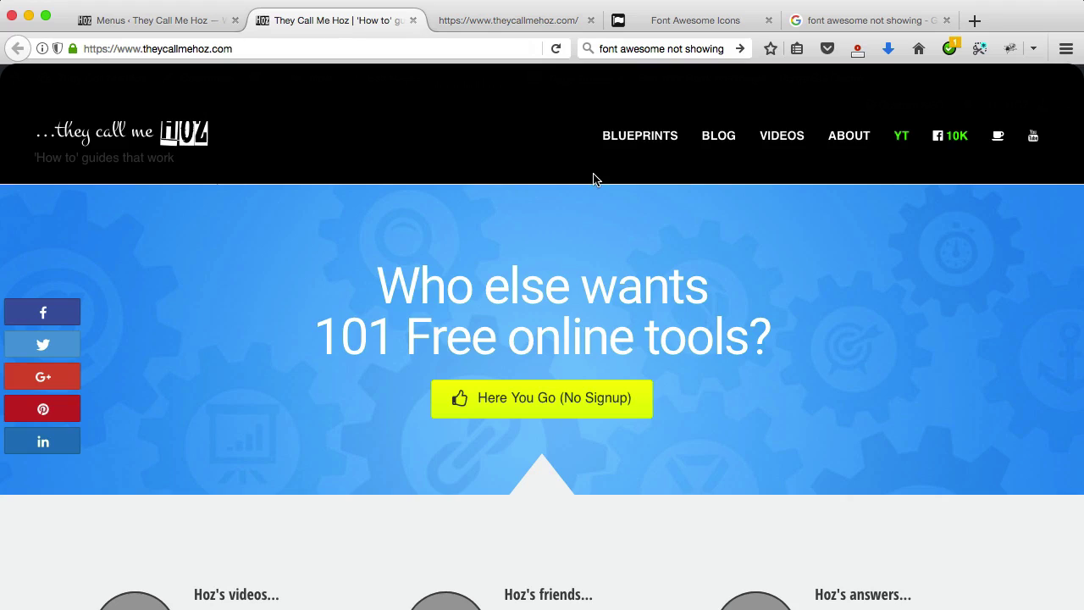